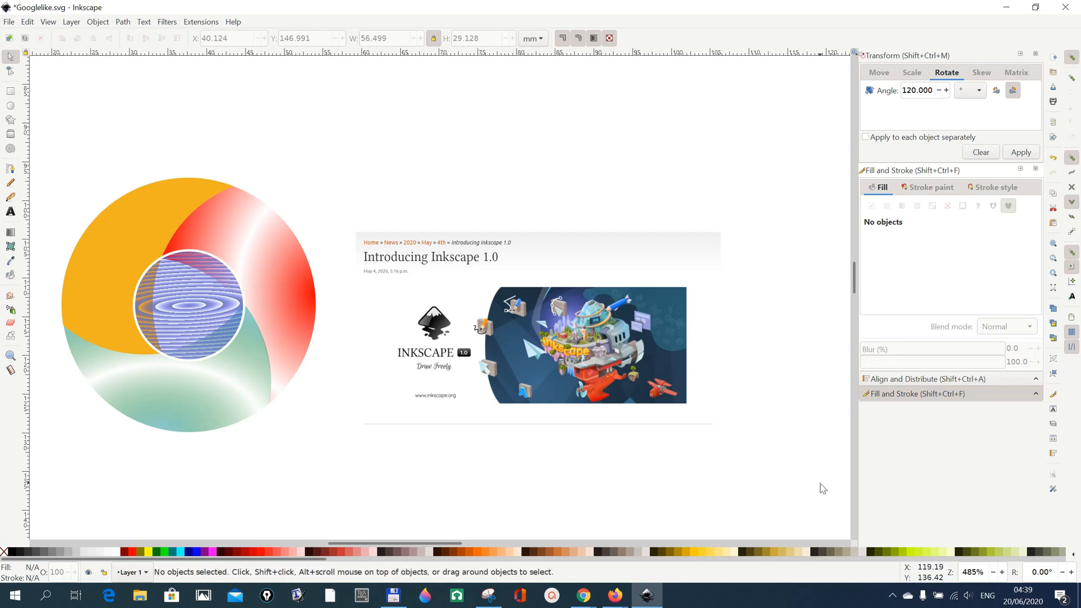
Draw a circle about 30 mm in diameter in the empty area below the existing artwork
scroll(823, 488, "down", 8)
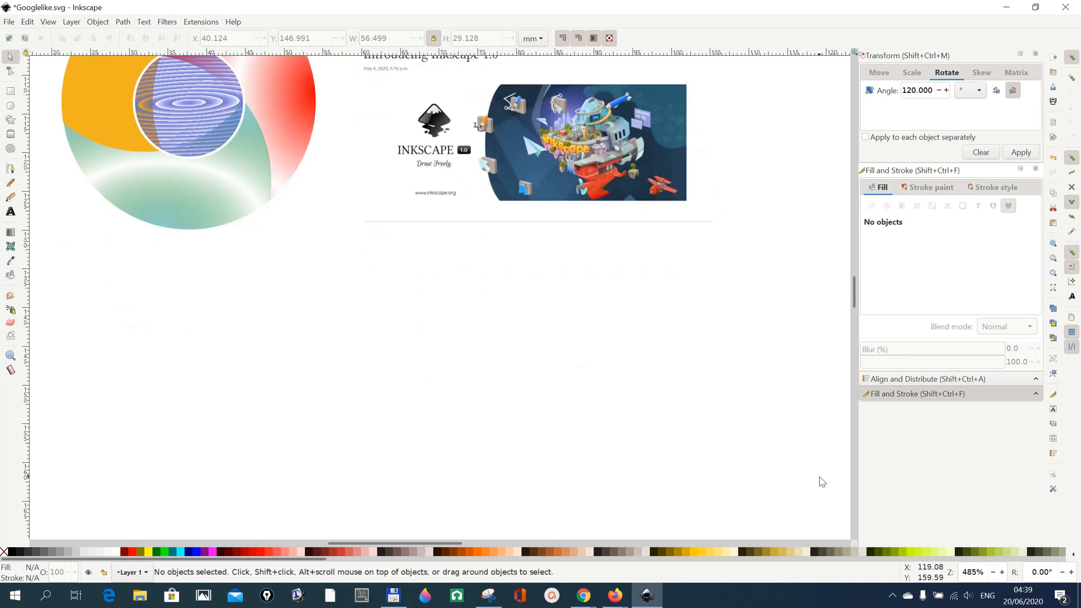
scroll(822, 482, "down", 3)
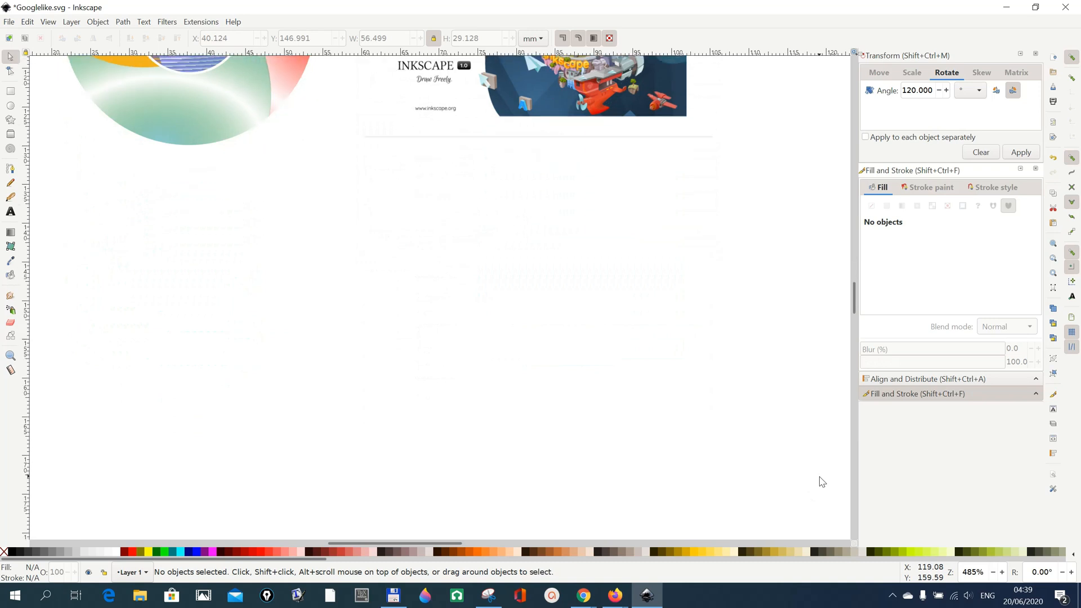
left_click(11, 109)
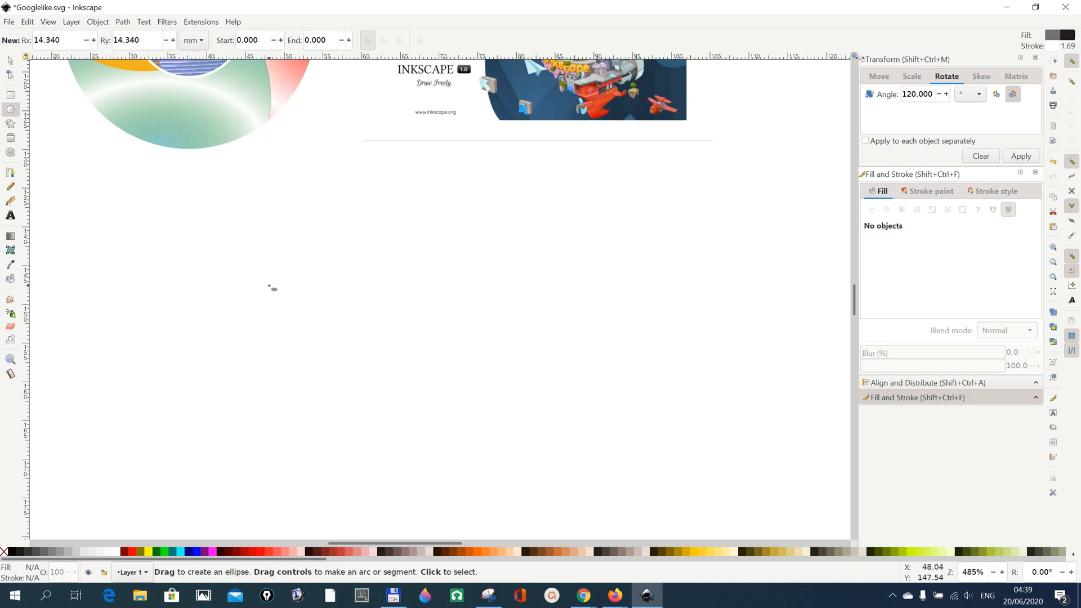
left_click_drag(266, 286, 570, 523)
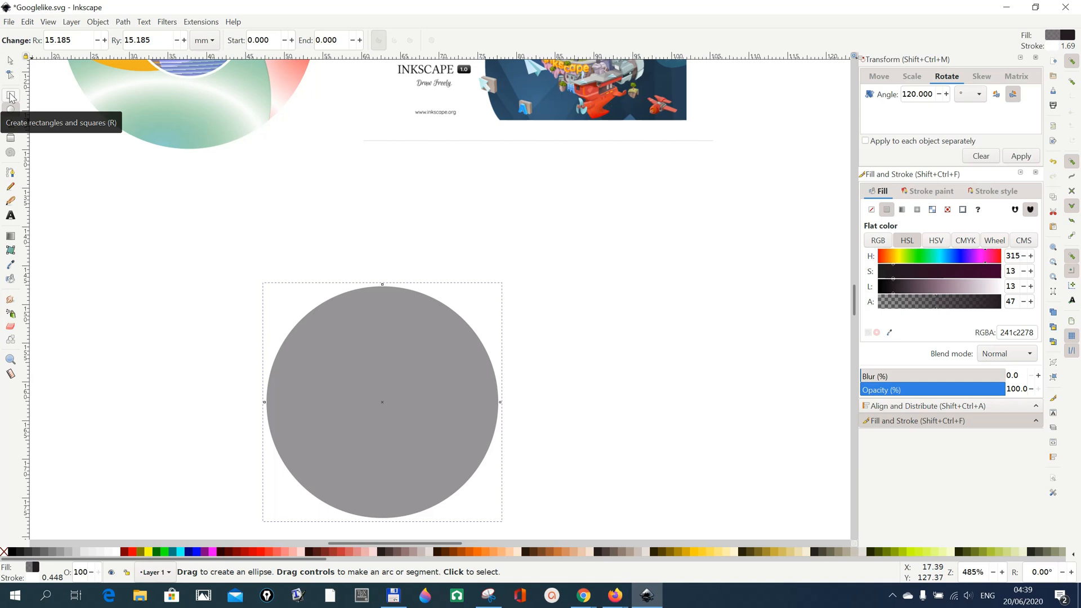
Draw a square about 11 mm wide to the right of the large circle
left_click(10, 96)
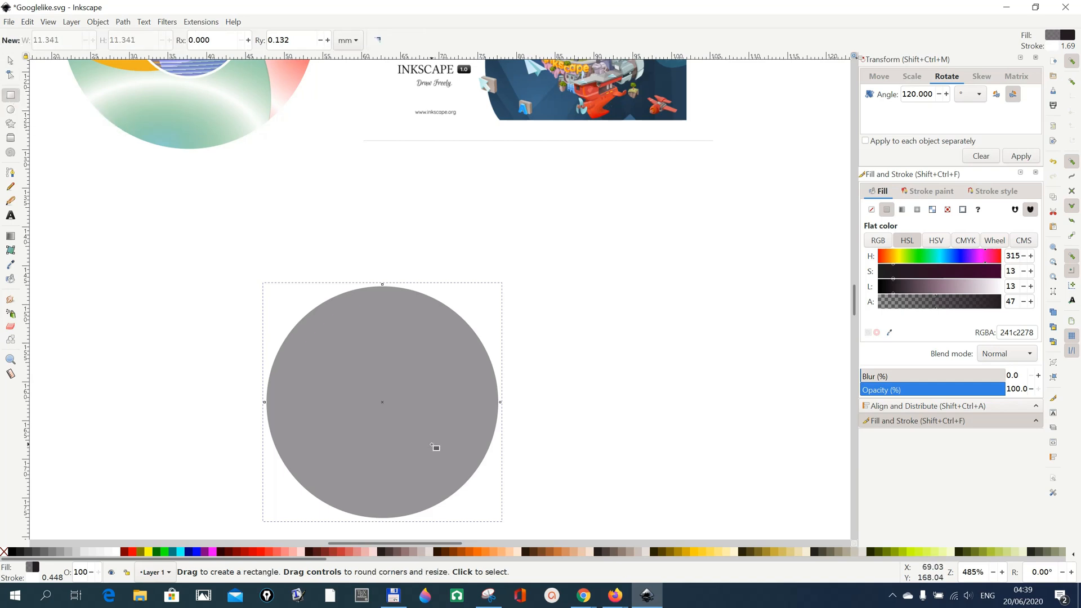
left_click(9, 61)
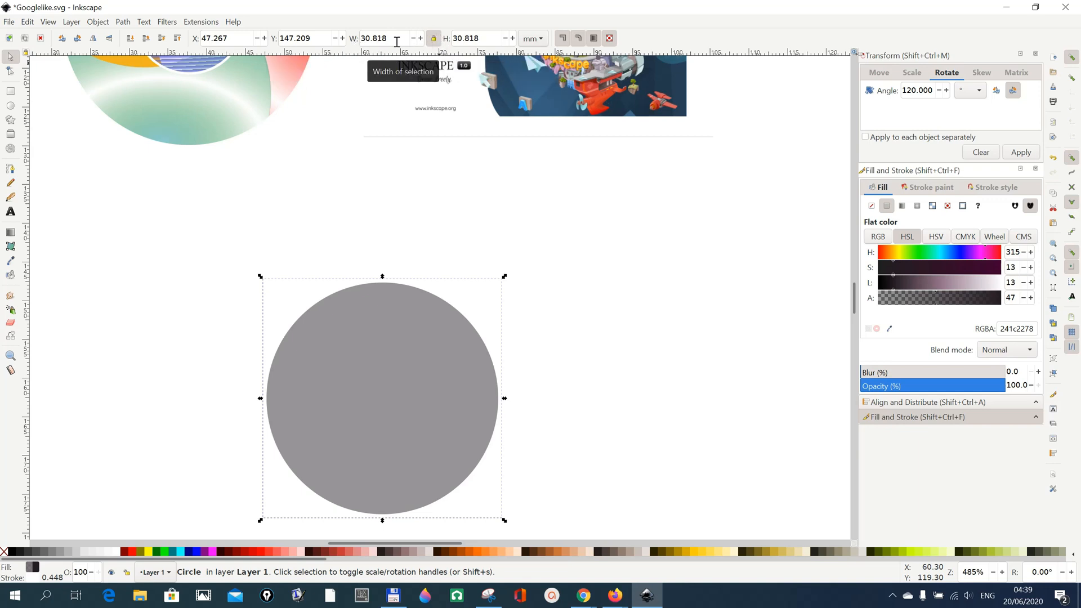
left_click(439, 38)
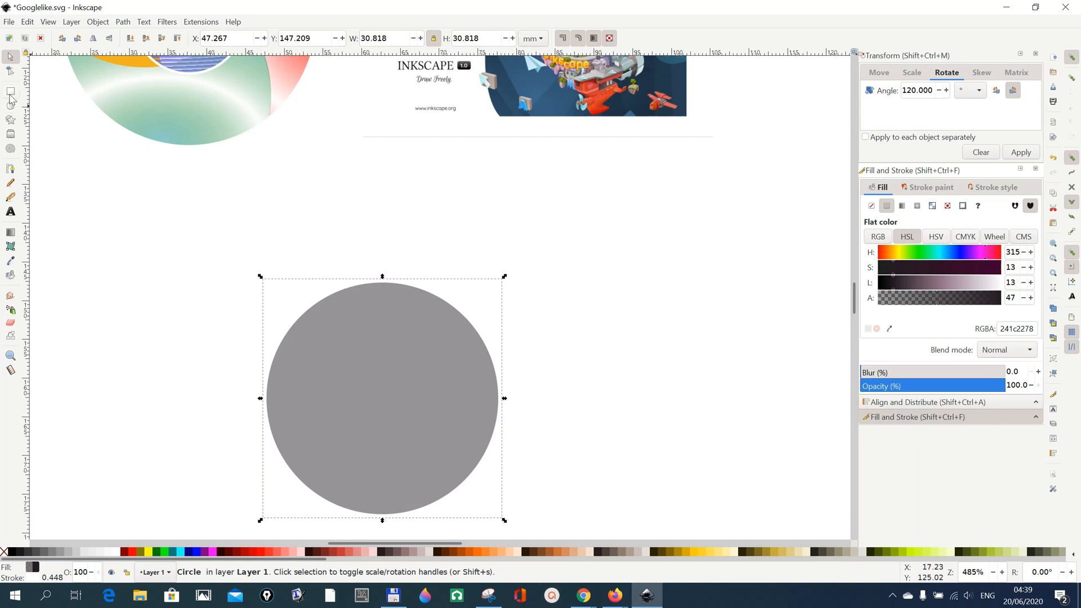
left_click(11, 94)
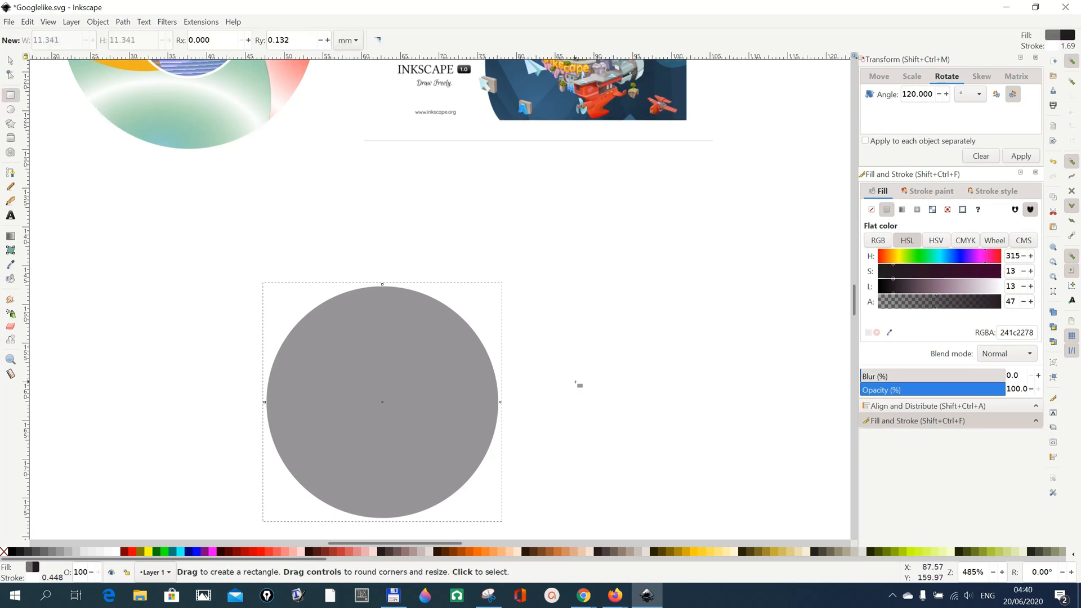
left_click_drag(594, 356, 706, 442)
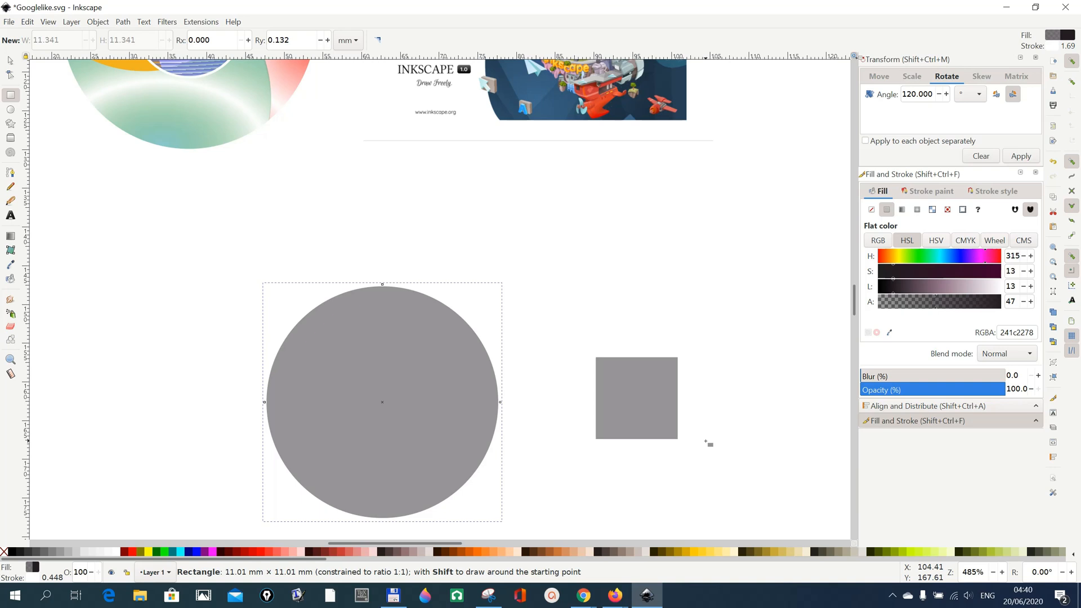
left_click_drag(705, 442, 706, 443)
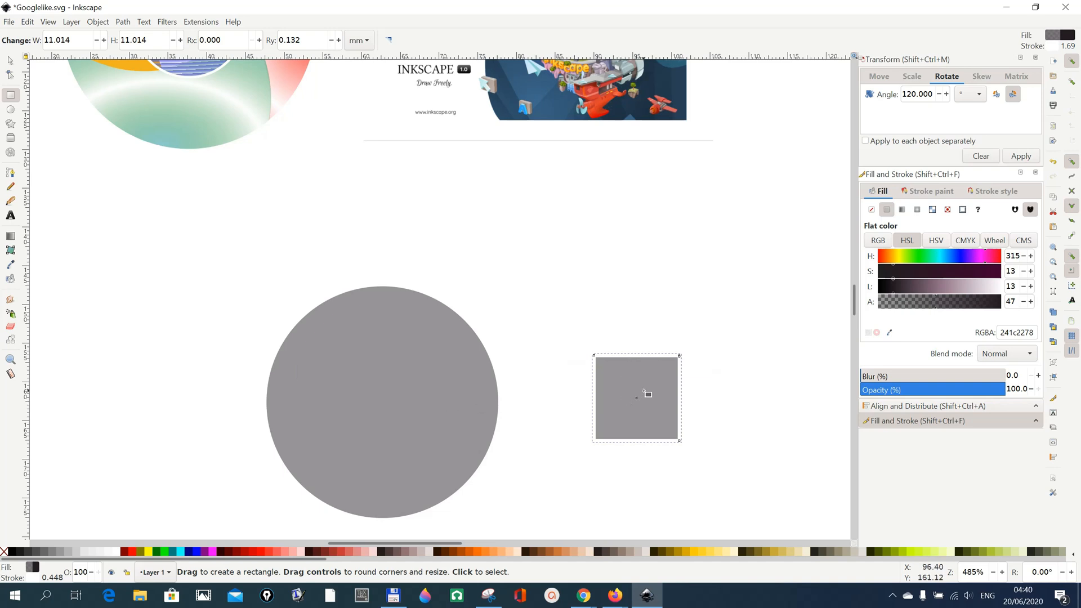
Duplicate the square, place the copy's rotation centre on its upper-left corner and rotate it 120°
left_click(9, 60)
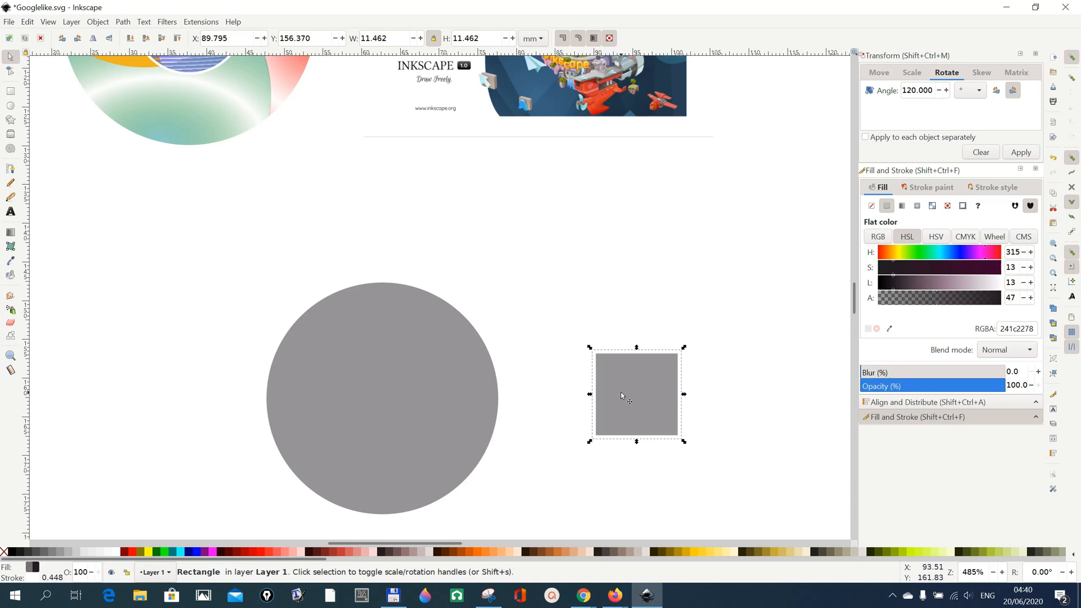
key("ctrl+d")
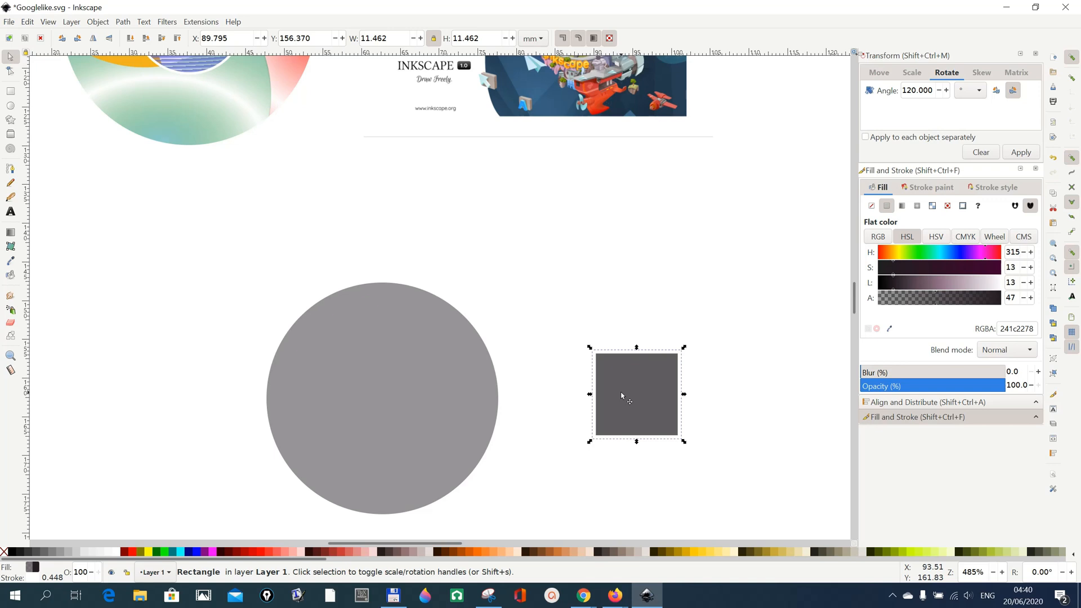
left_click(621, 395)
left_click(654, 418)
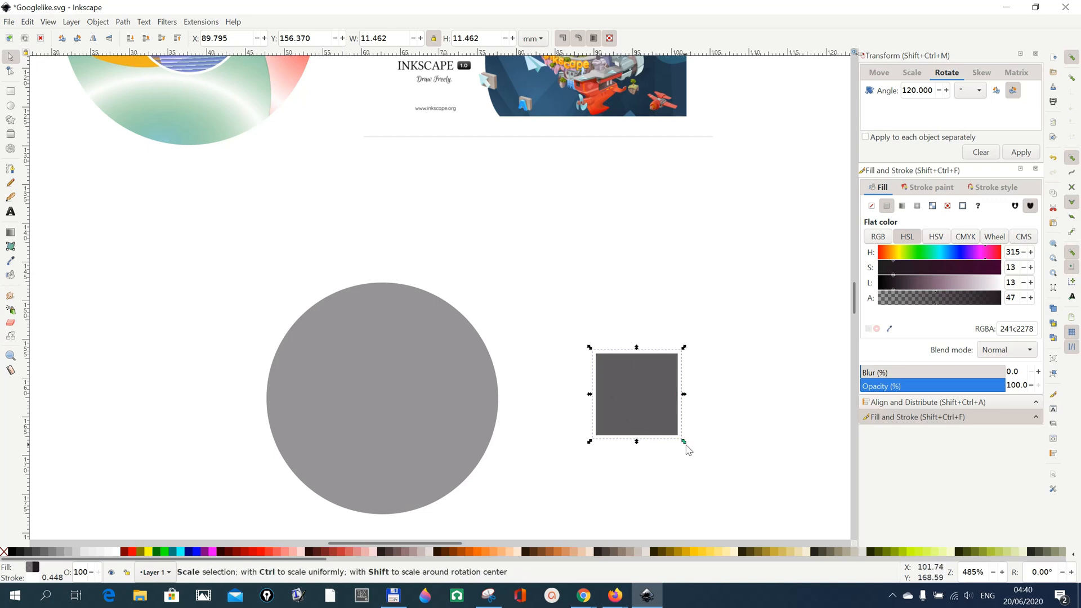
left_click(653, 417)
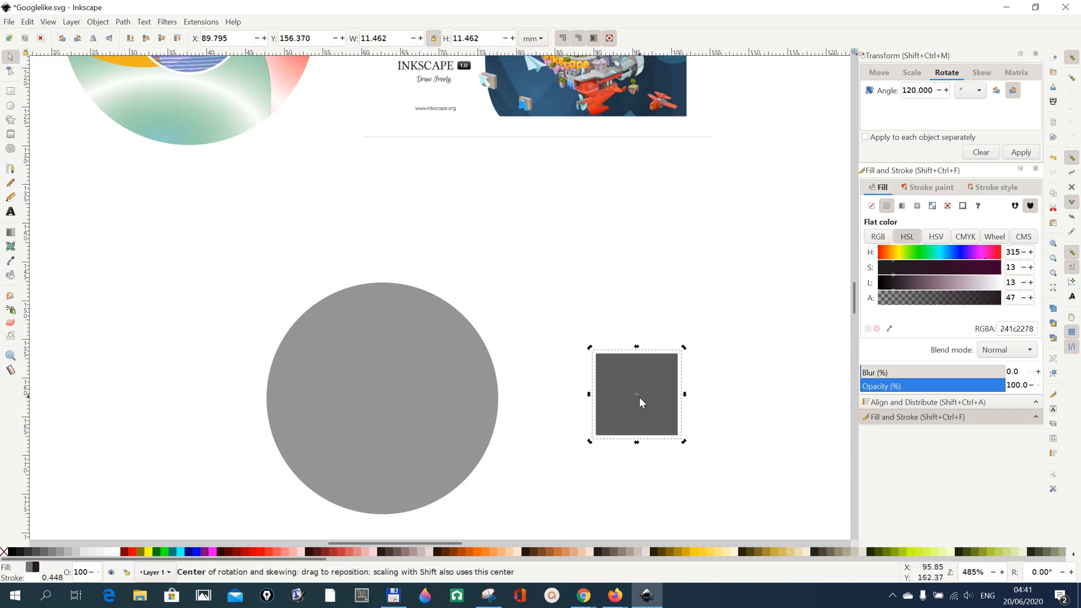
left_click_drag(636, 394, 597, 357)
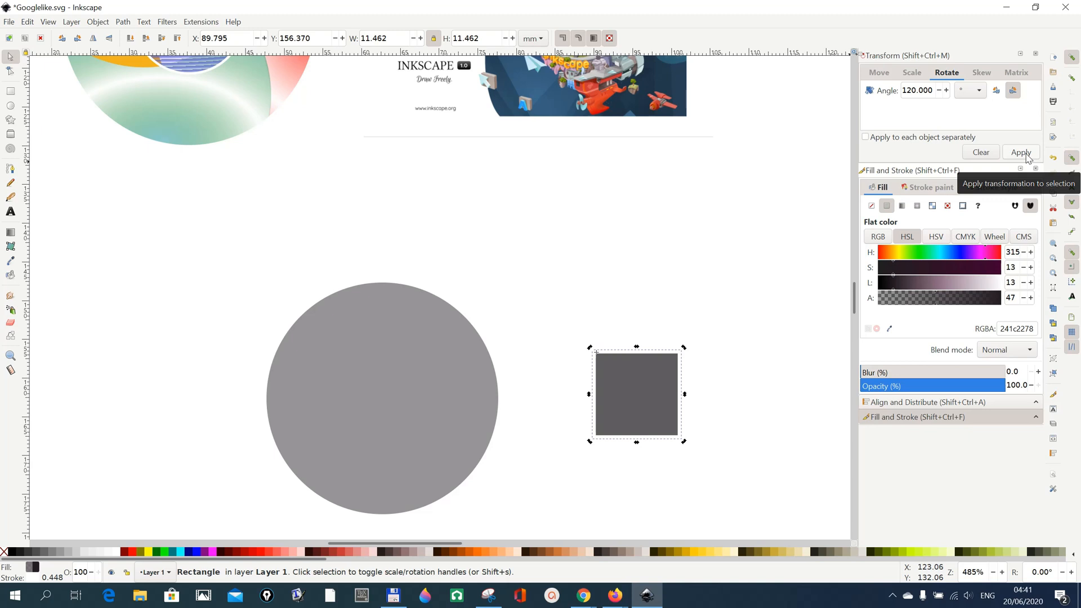
left_click(1026, 157)
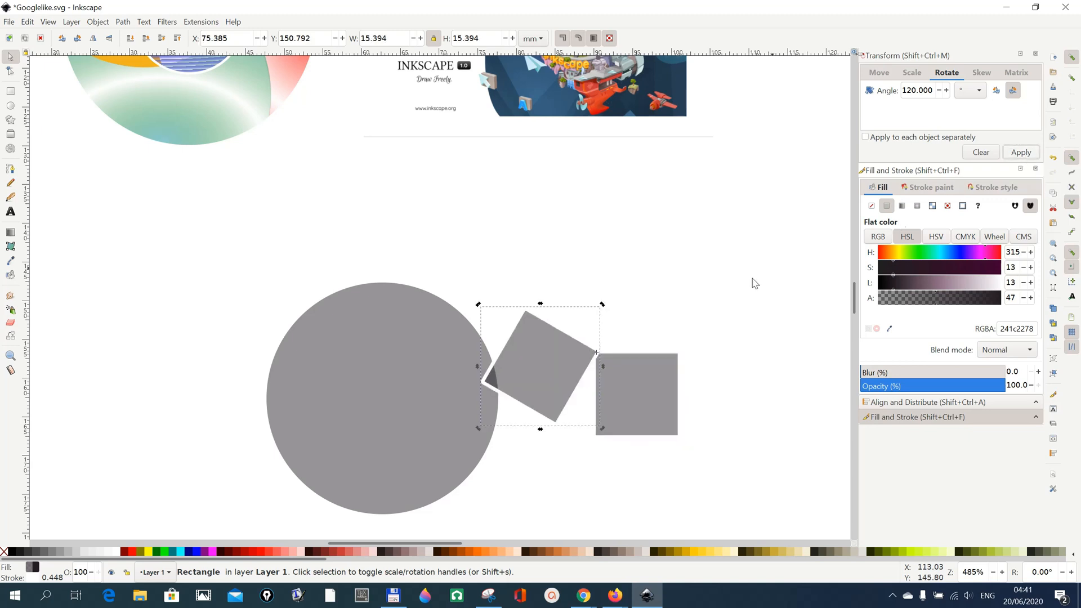
Remove the stroke from the large circle, the rotated square and the upright square
left_click(381, 399)
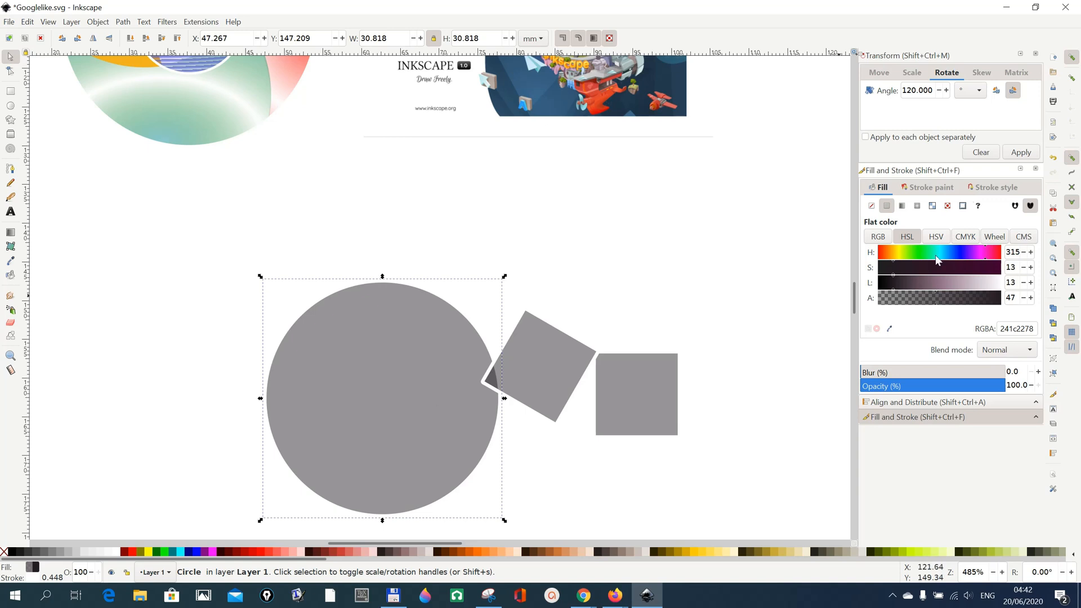
left_click(935, 193)
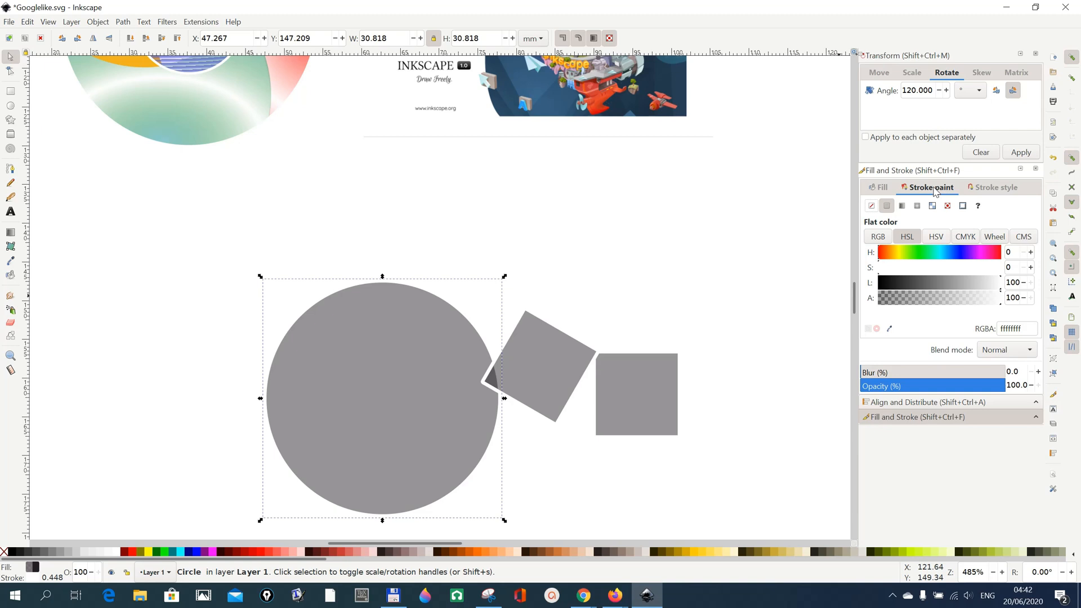
left_click(872, 207)
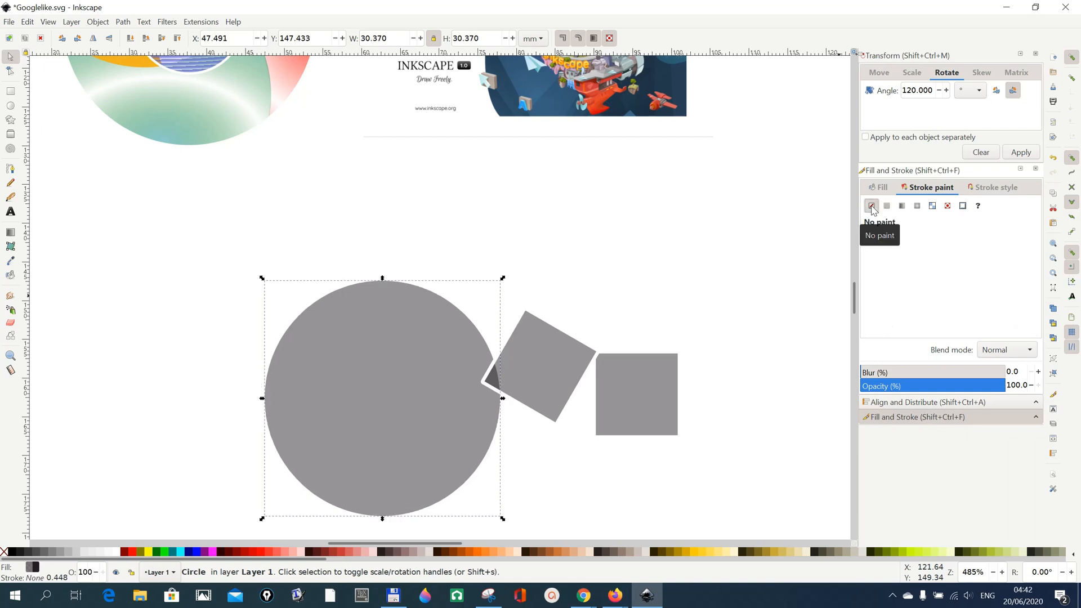
left_click(547, 378)
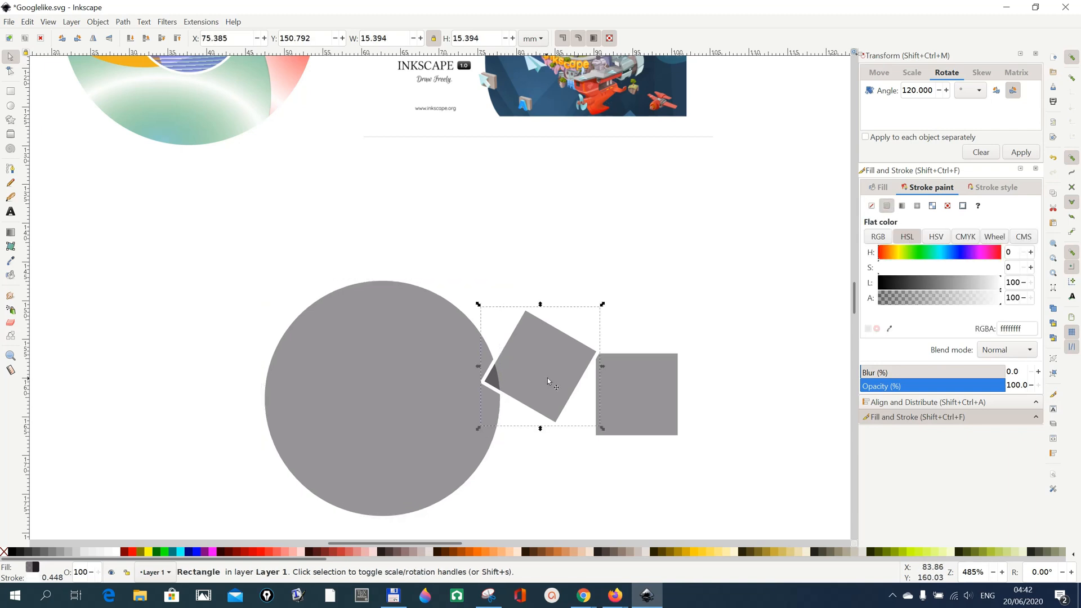
left_click(871, 206)
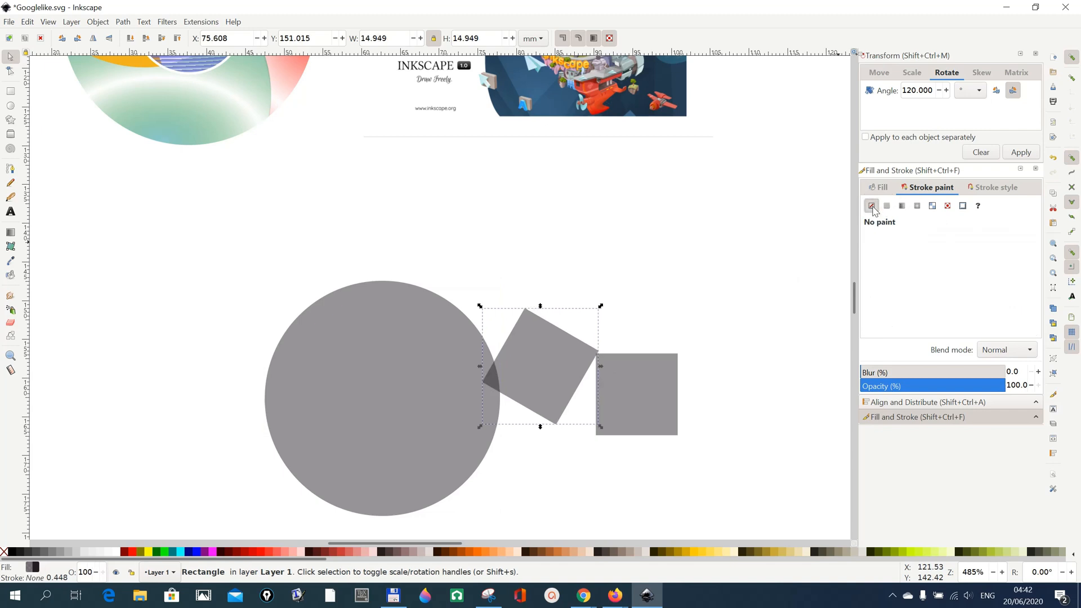
left_click(634, 406)
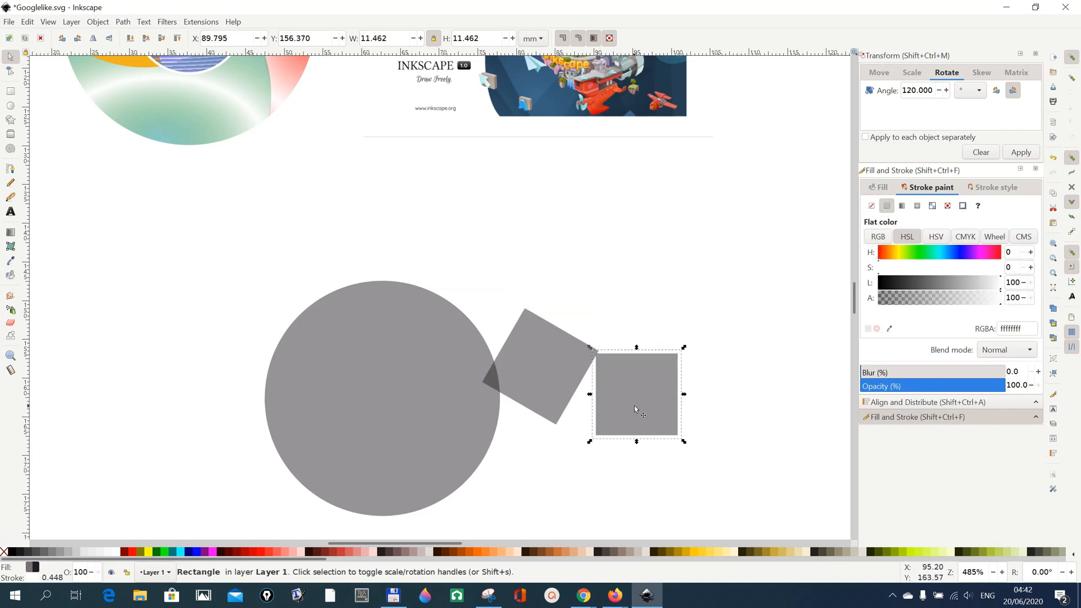
left_click(872, 206)
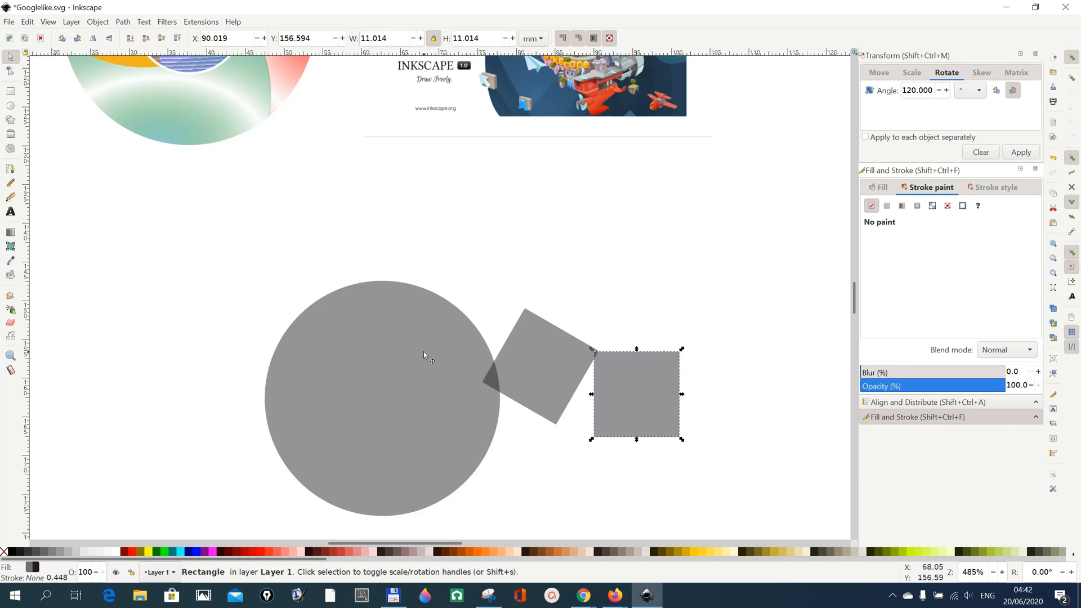
Move the circle clear of the squares and snap the rotated square's corner onto the upright square's upper-left corner
left_click_drag(423, 352, 364, 333)
left_click_drag(574, 370, 569, 368)
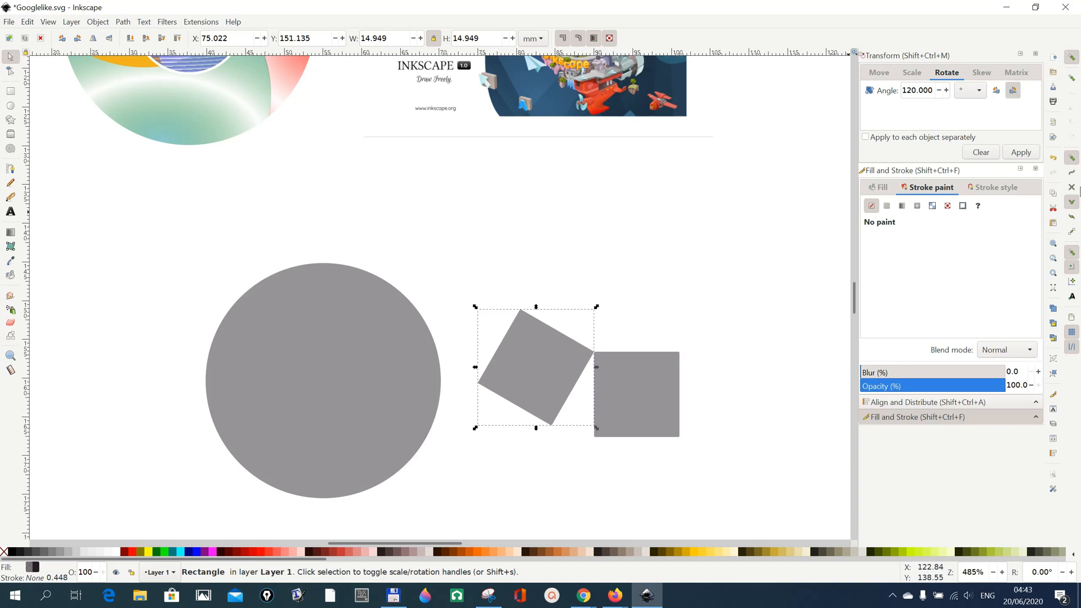
Move the circle so its centre snaps to the upright square's upper-right corner
left_click(1072, 205)
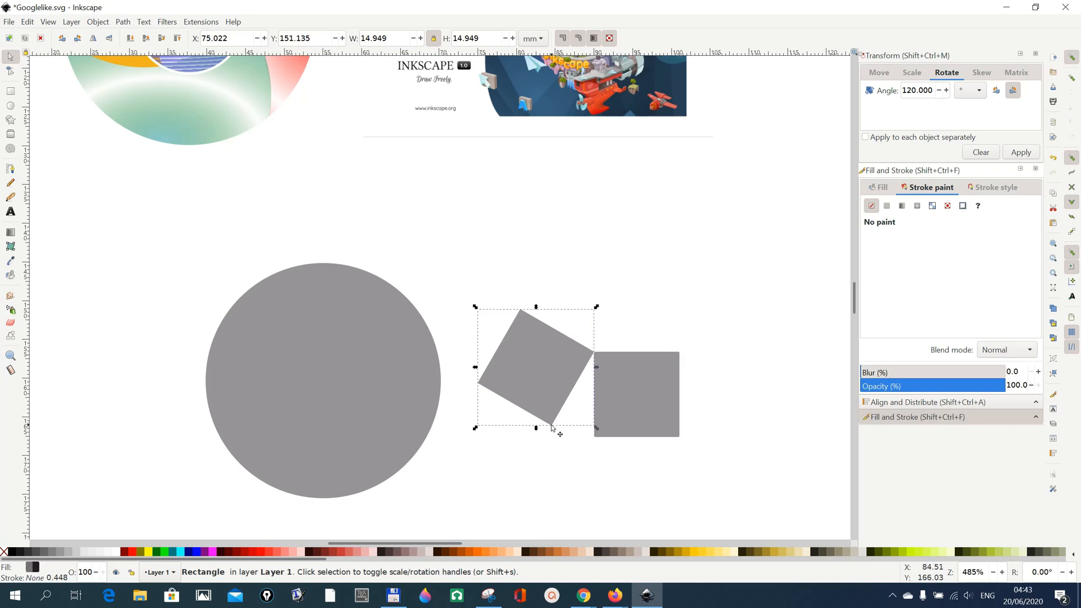
left_click(326, 369)
left_click_drag(326, 369, 678, 343)
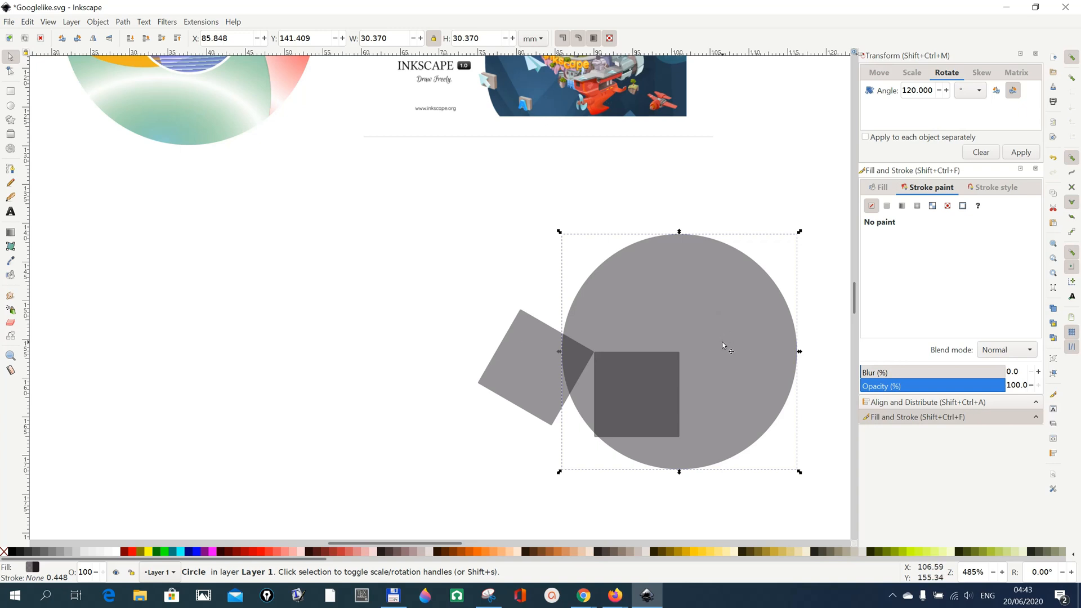
Duplicate the circle and snap the copy's centre to the corner shared by both squares
key("ctrl+d")
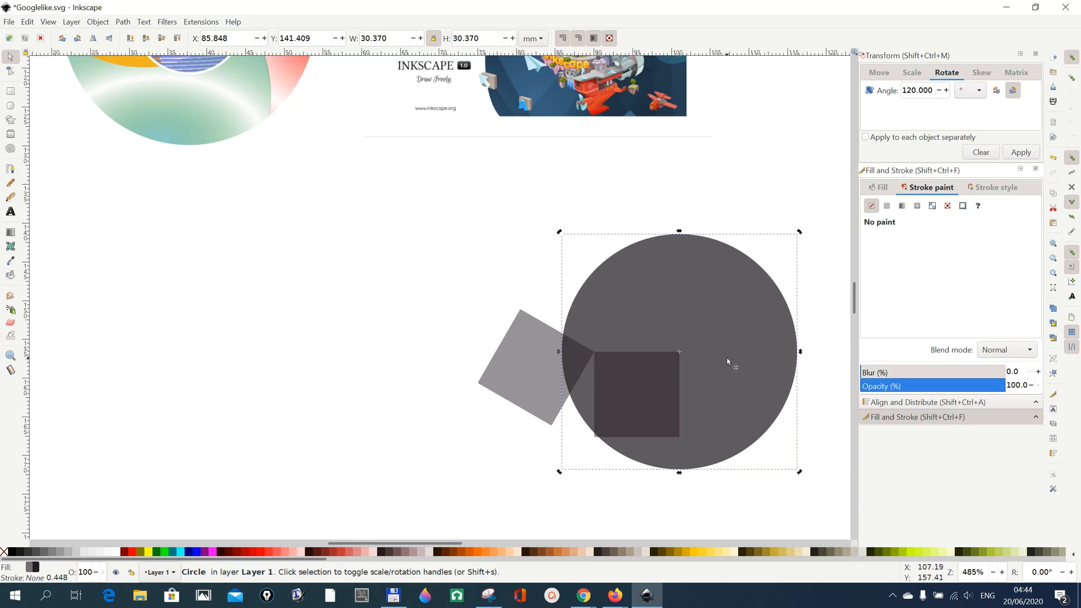
left_click_drag(728, 364, 657, 350)
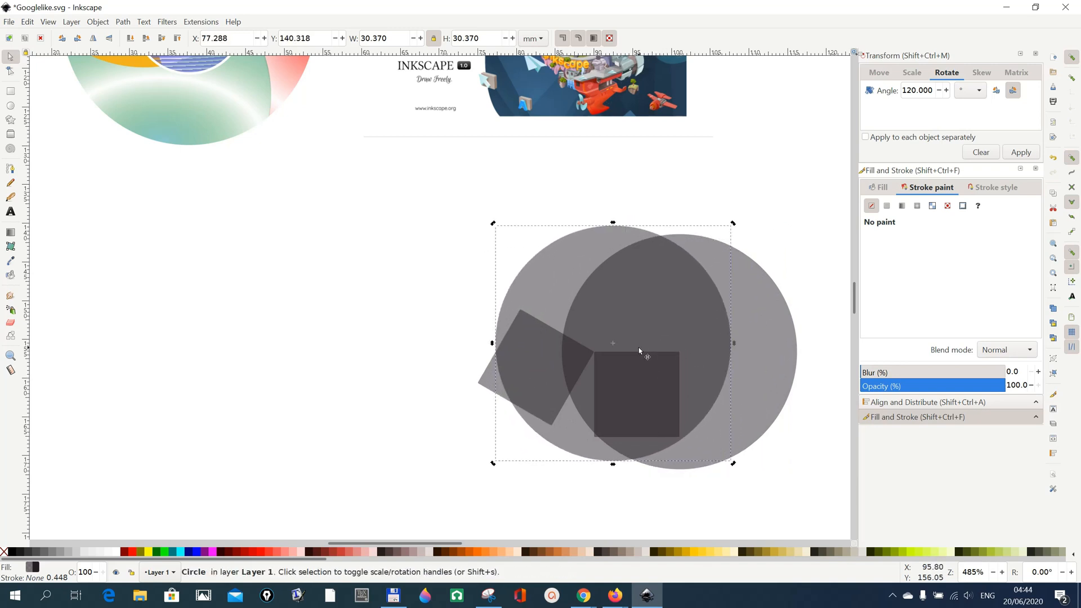
left_click(686, 305)
left_click(679, 320)
left_click(679, 320)
left_click_drag(655, 338, 633, 348)
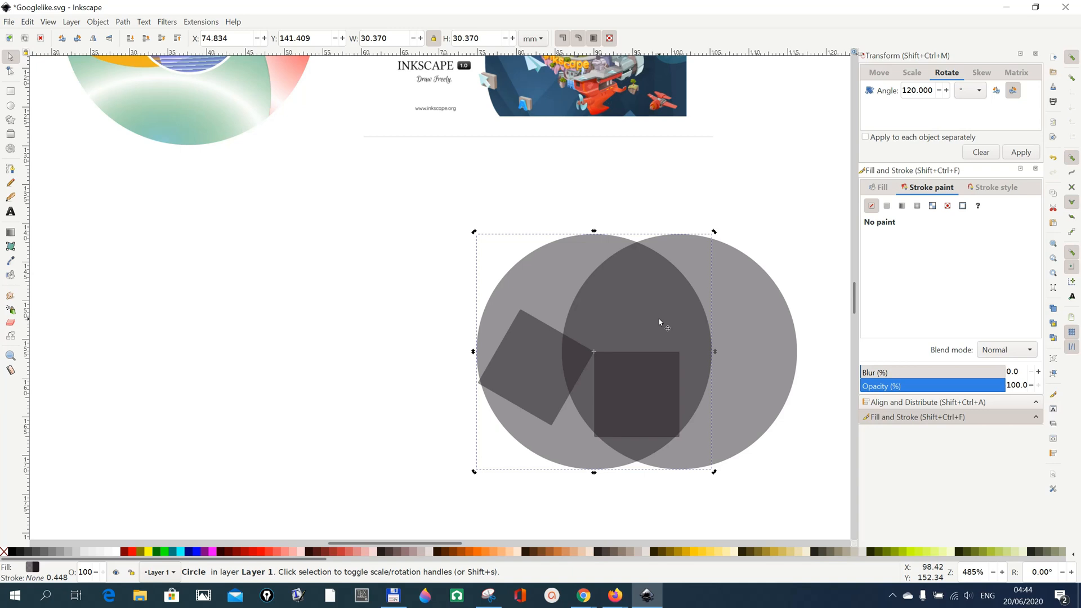
Duplicate the circle centred on the shared corner and snap the new copy's centre to the rotated square's lowest corner
key("ctrl+d")
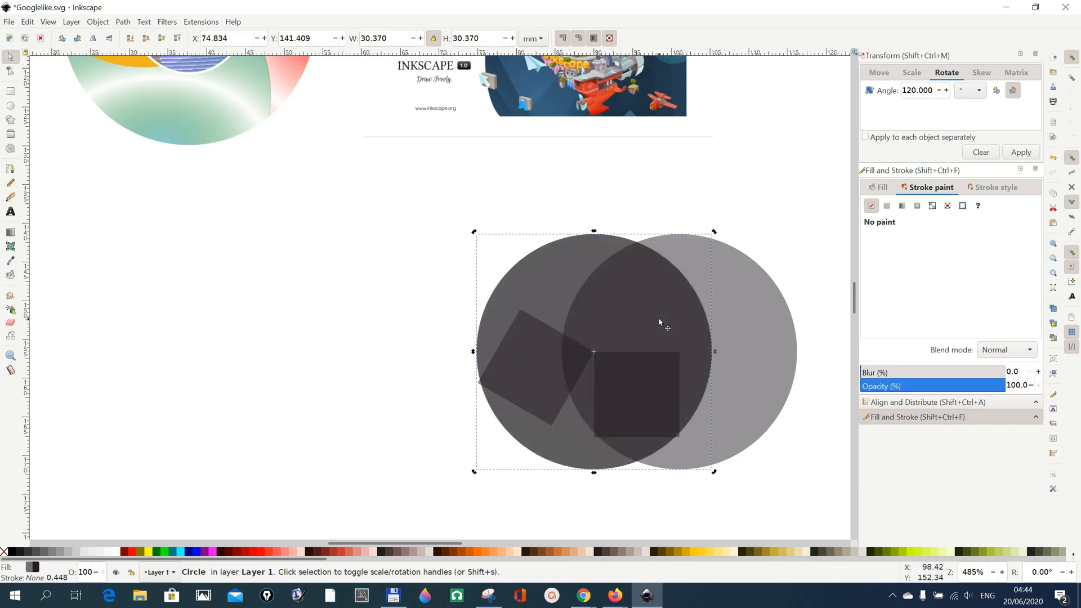
left_click(660, 321)
left_click_drag(649, 316, 656, 374)
left_click(663, 371)
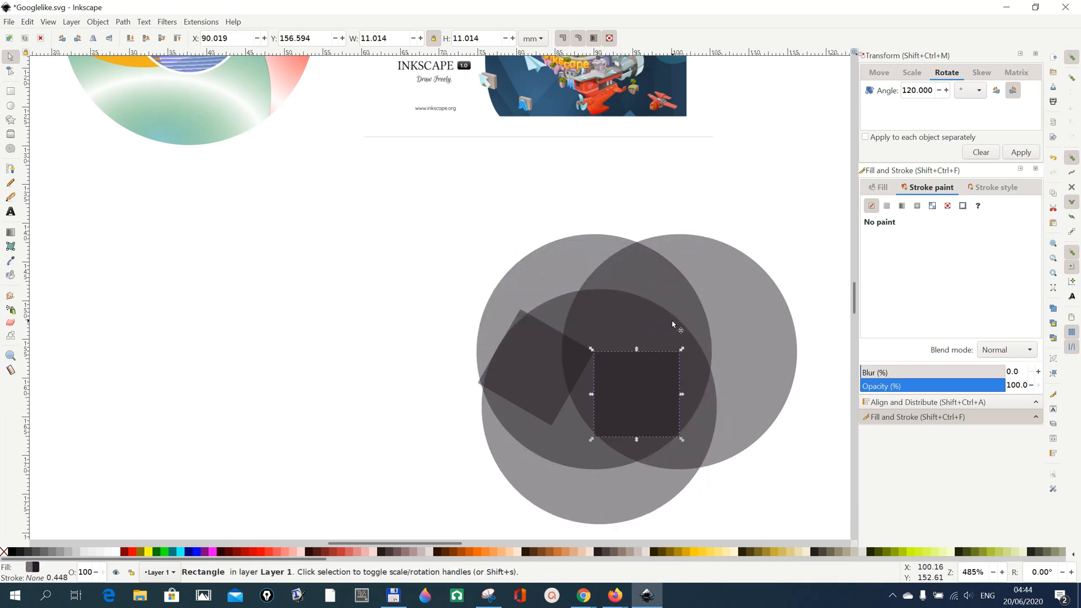
left_click(655, 297)
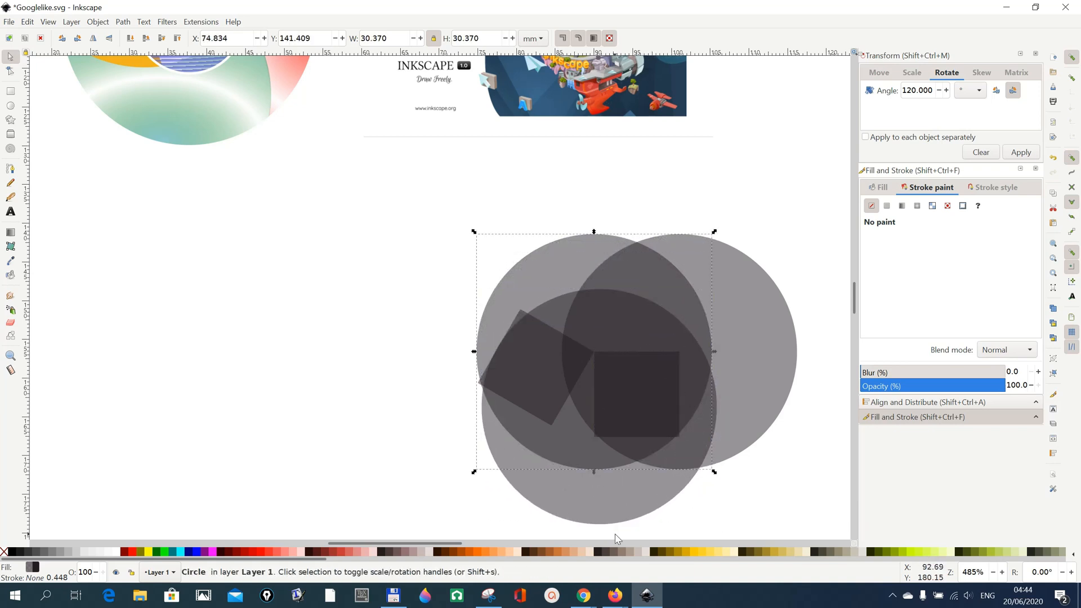
left_click(613, 510)
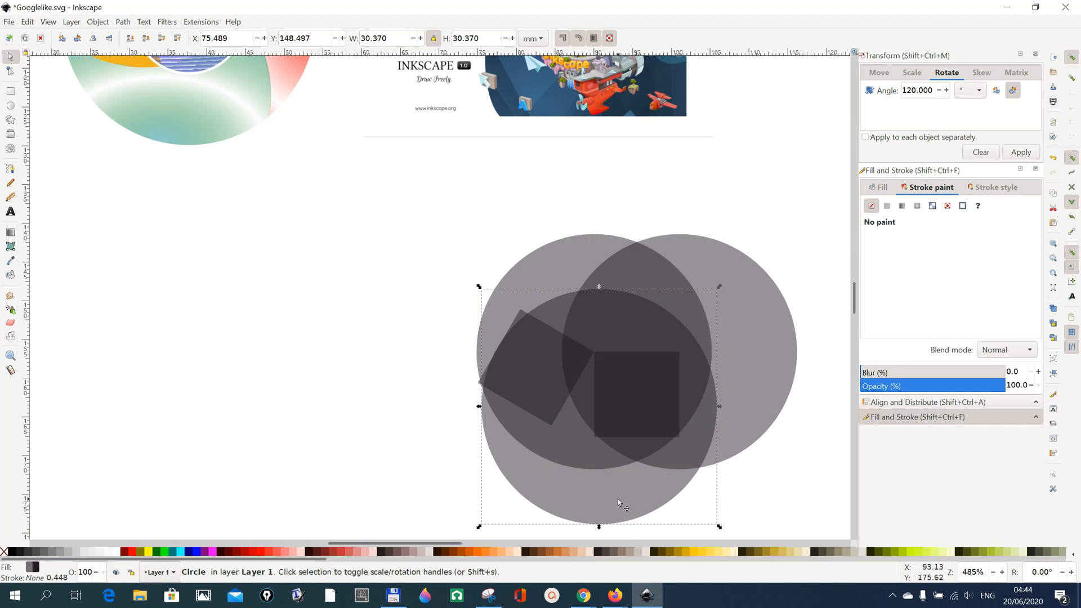
left_click(618, 498)
mouse_move(610, 478)
left_mouse_down()
mouse_move(582, 477)
mouse_move(560, 459)
mouse_move(562, 488)
mouse_move(563, 461)
left_mouse_up()
left_click(772, 488)
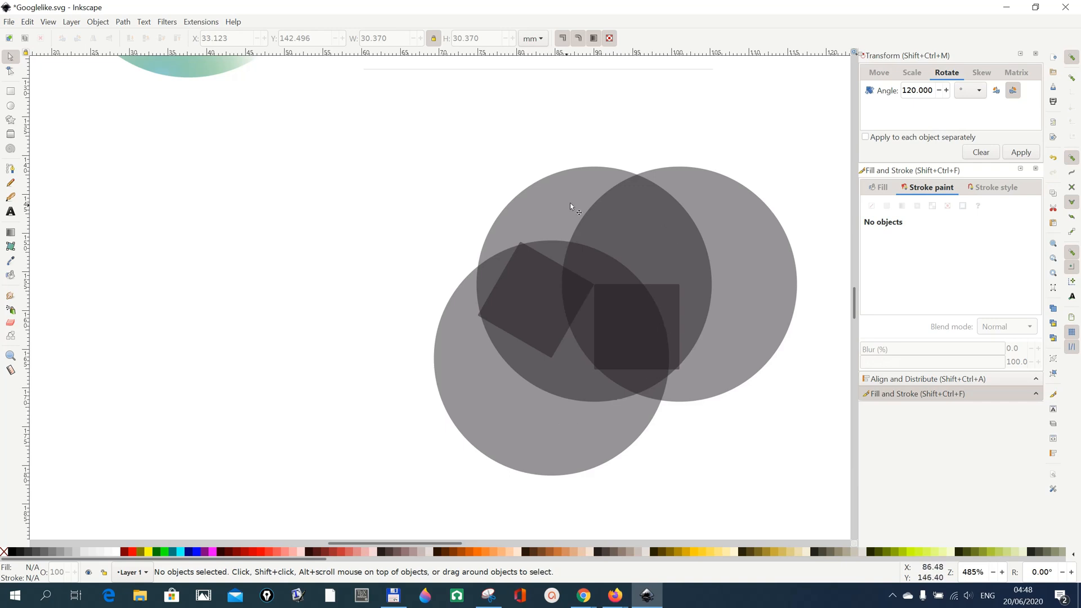
left_click(521, 405)
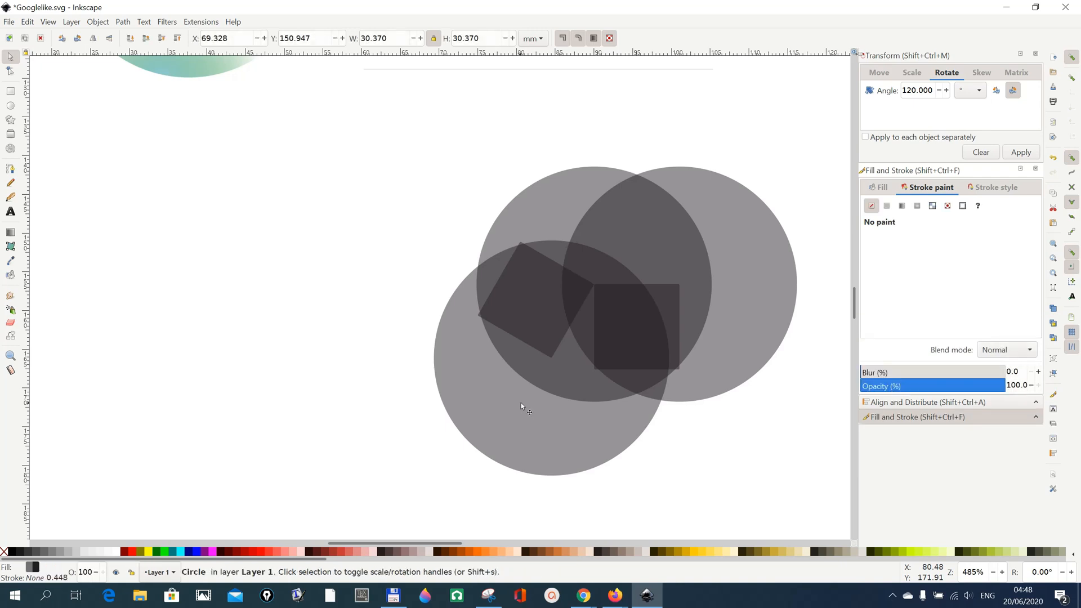
Duplicate the lowest circle and move the copy to the empty area well left of the overlapping circles
key("ctrl+d")
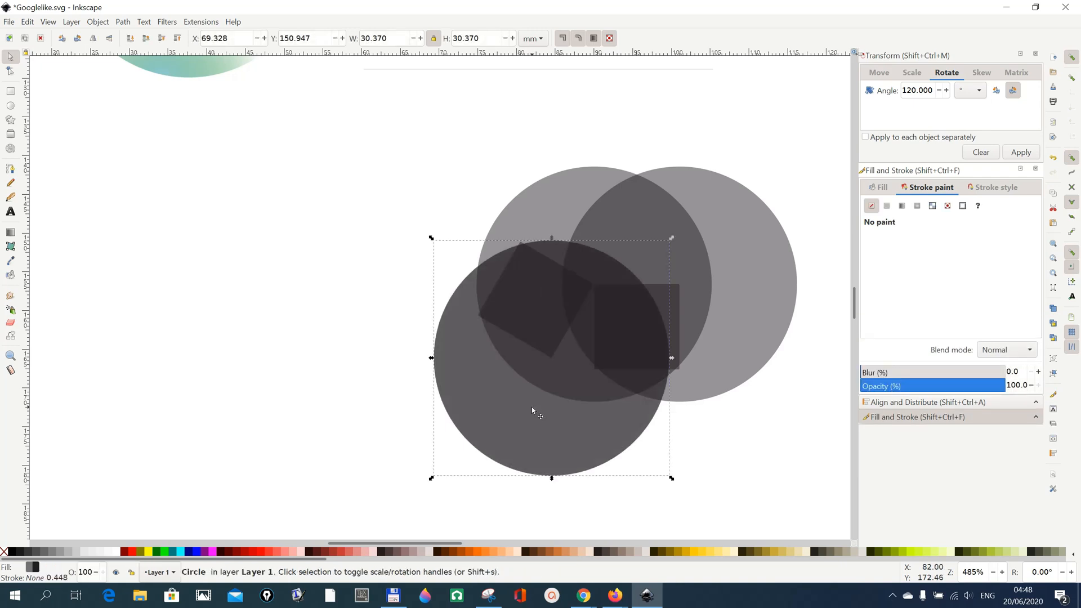
left_click_drag(532, 407, 118, 277)
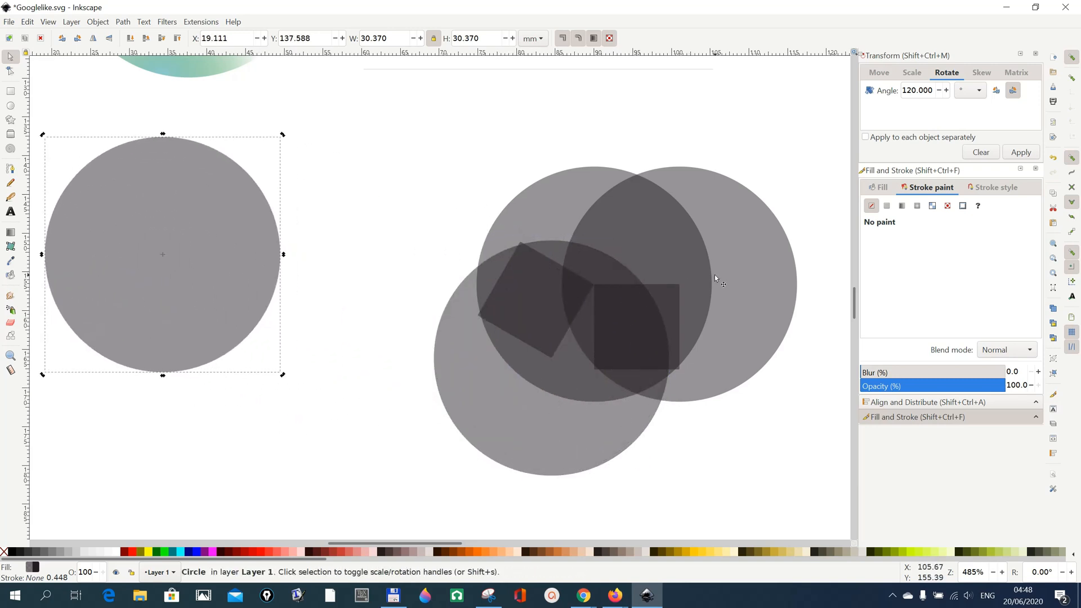
left_click(270, 444)
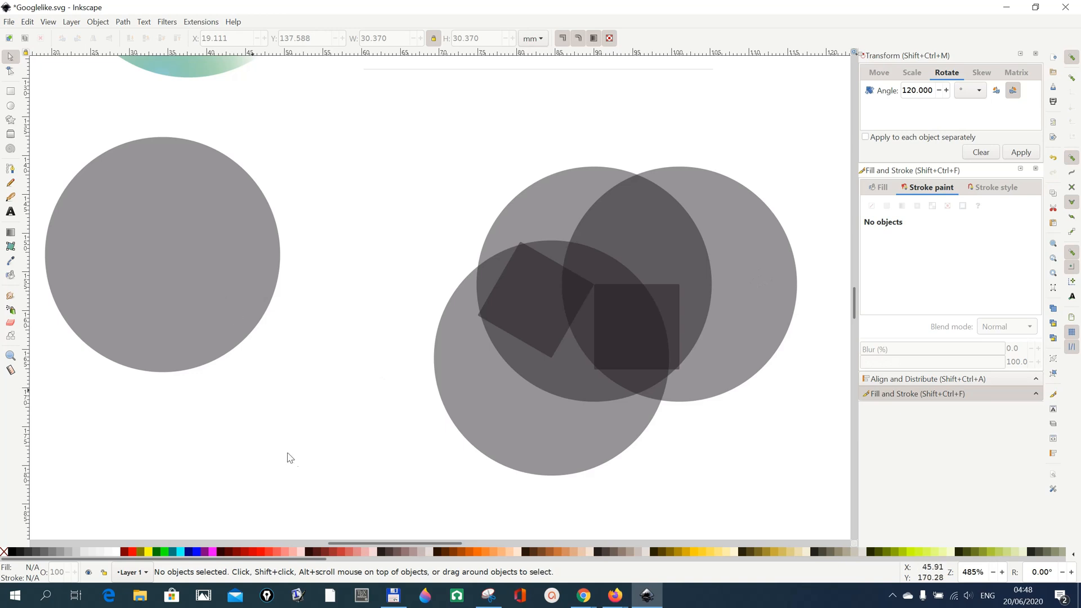
Intersect the two upper overlapping circles into a single lens shape
key("shift")
left_click(748, 274, "shift")
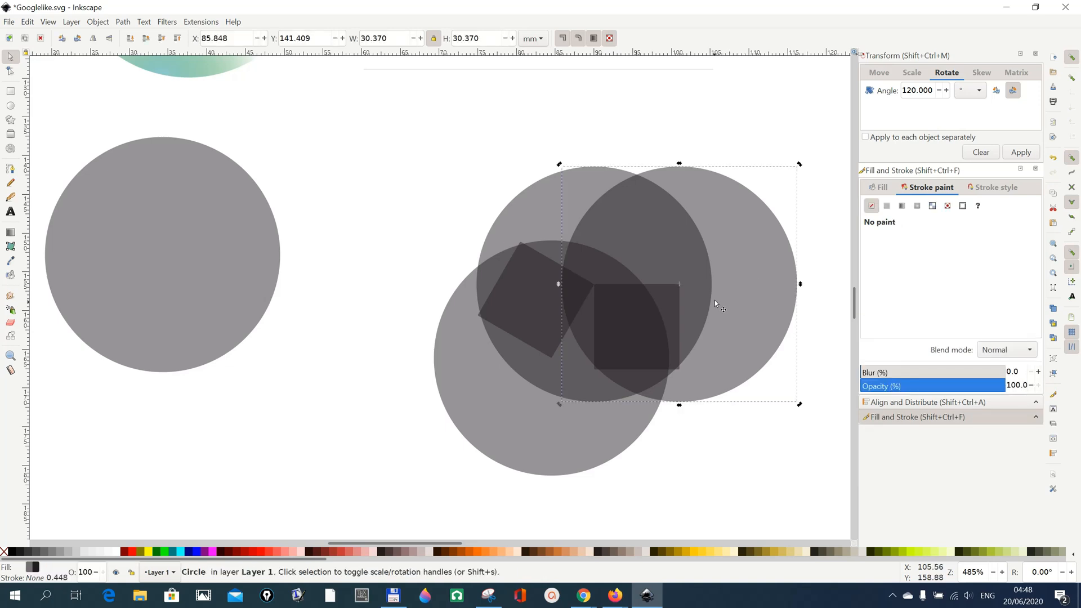
left_click(530, 225, "shift")
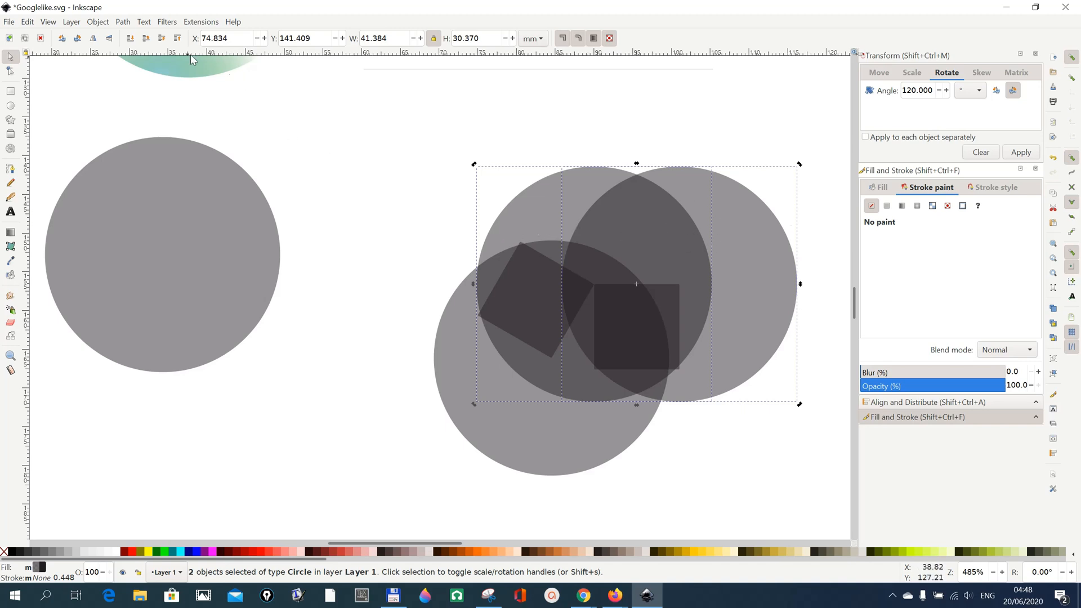
left_click(125, 22)
left_click(145, 106)
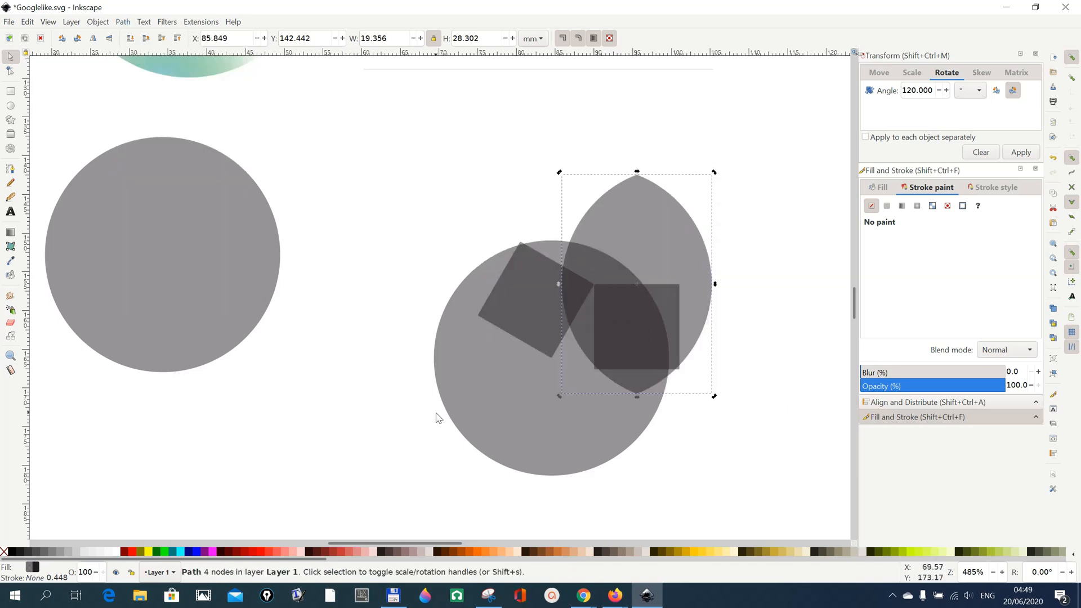
Subtract the remaining lower circle from the lens with the Difference operation to form a curved blade
left_click(509, 411, "shift")
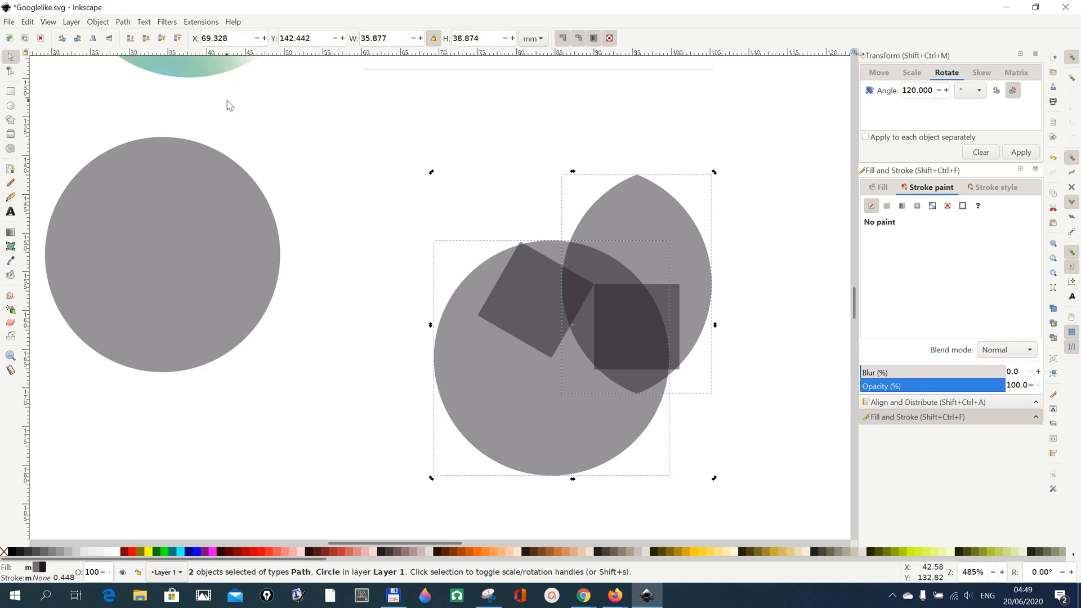
left_click(122, 22)
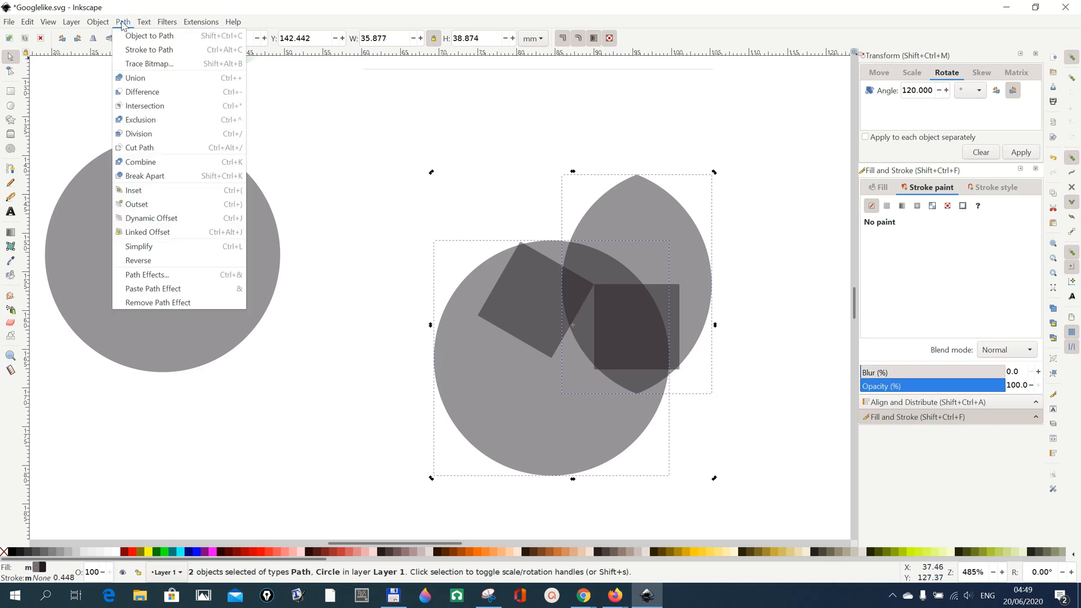
left_click(142, 93)
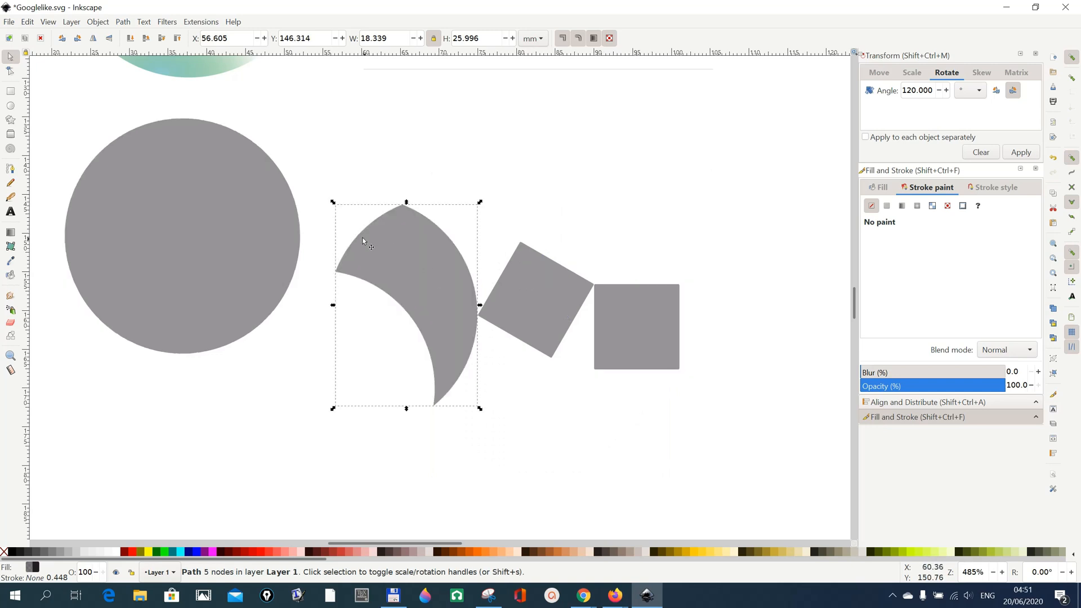
Place the blade against the inside right edge of the separate circle and lower the circle beneath it
left_click_drag(420, 251, 243, 173)
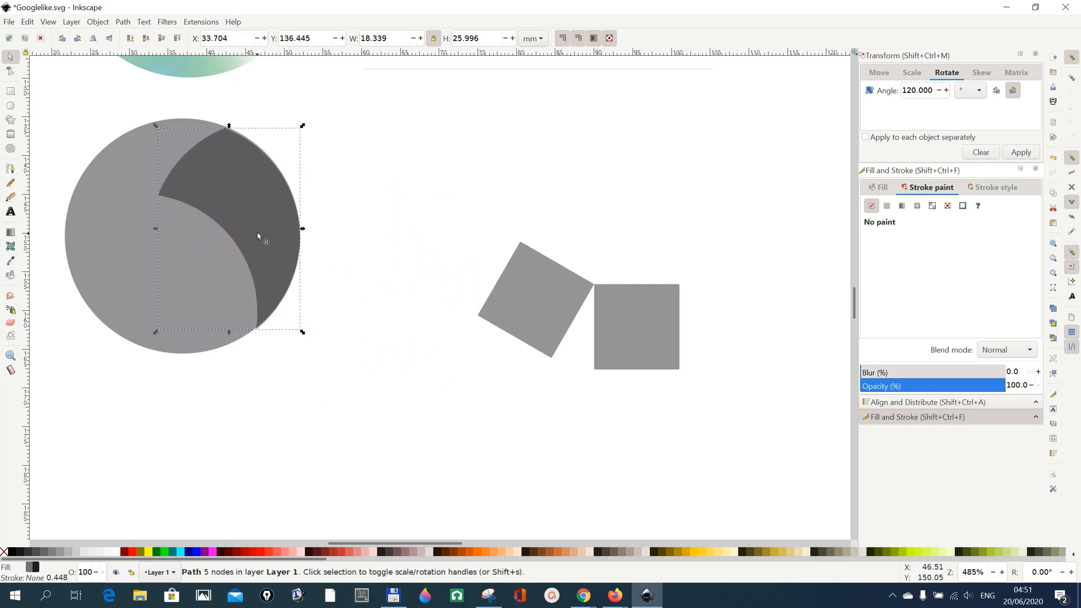
left_click(136, 276)
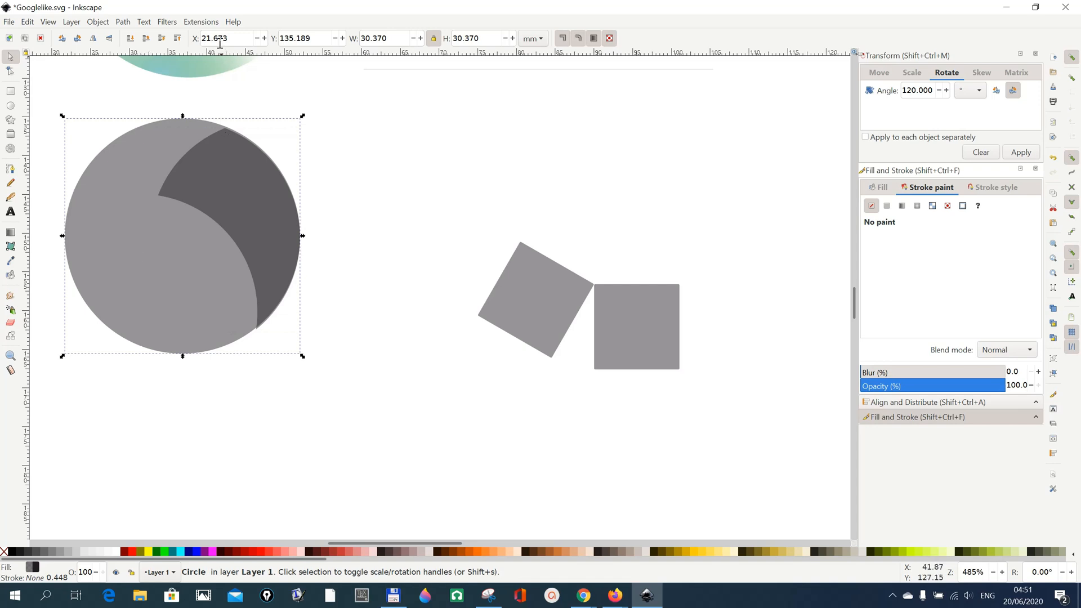
left_click(132, 41)
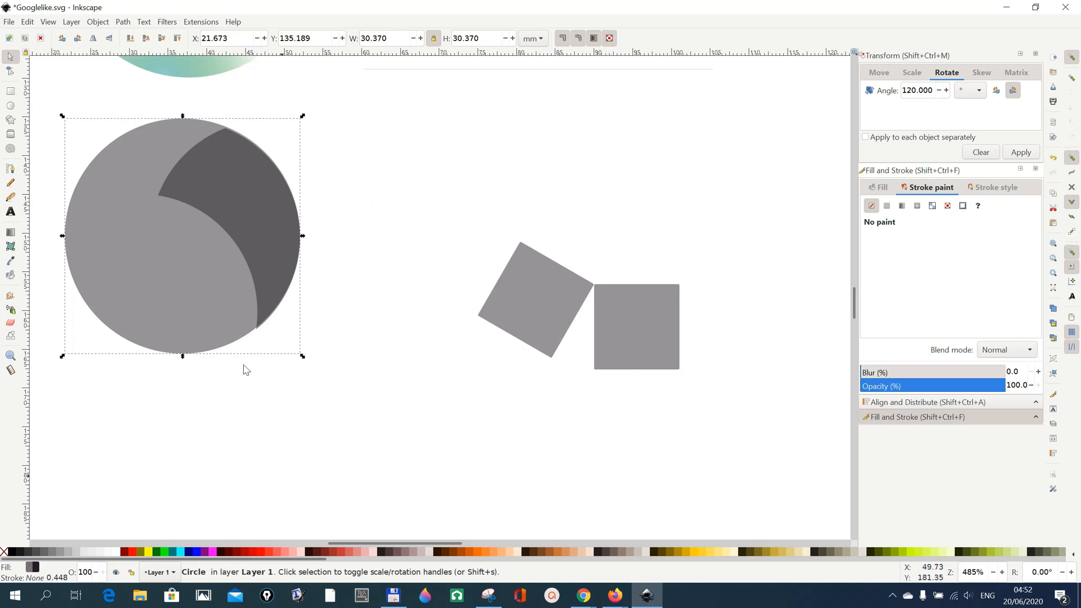
Fill the curved blade on the separate circle with light red
left_click(368, 366)
left_click(248, 228)
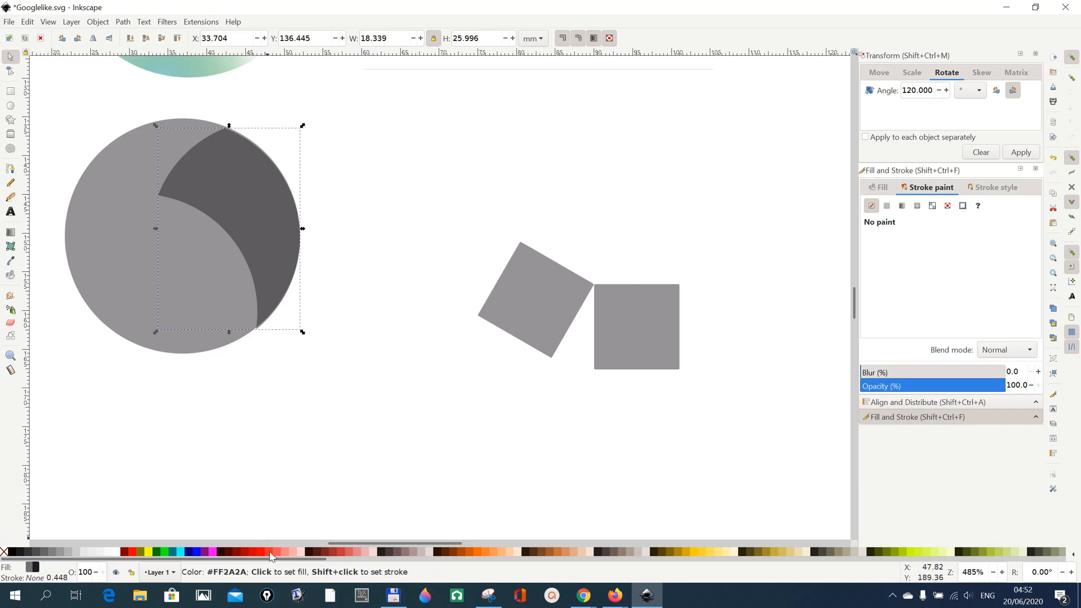
left_click(286, 556)
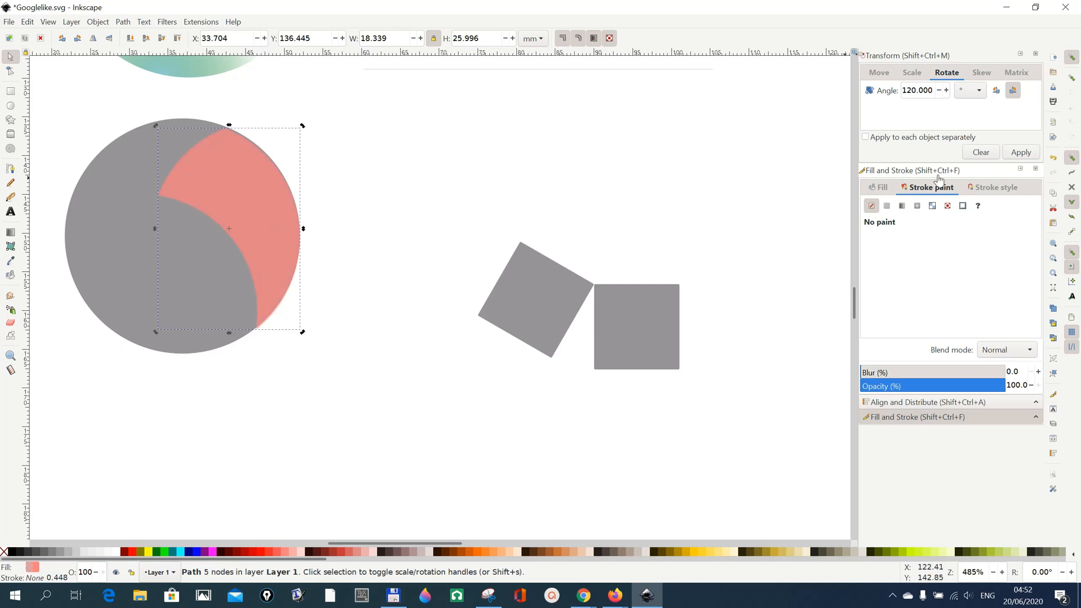
Duplicate the light red blade, rotate the copy by 120°, and fit it along the circle's lower edge
left_click(1021, 153)
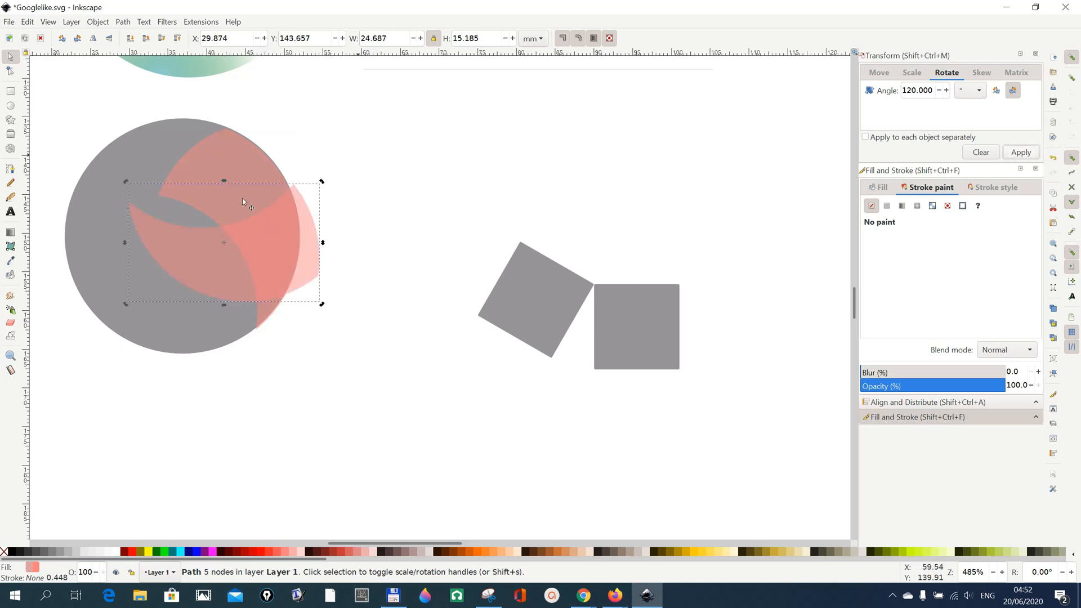
left_click_drag(229, 250, 170, 302)
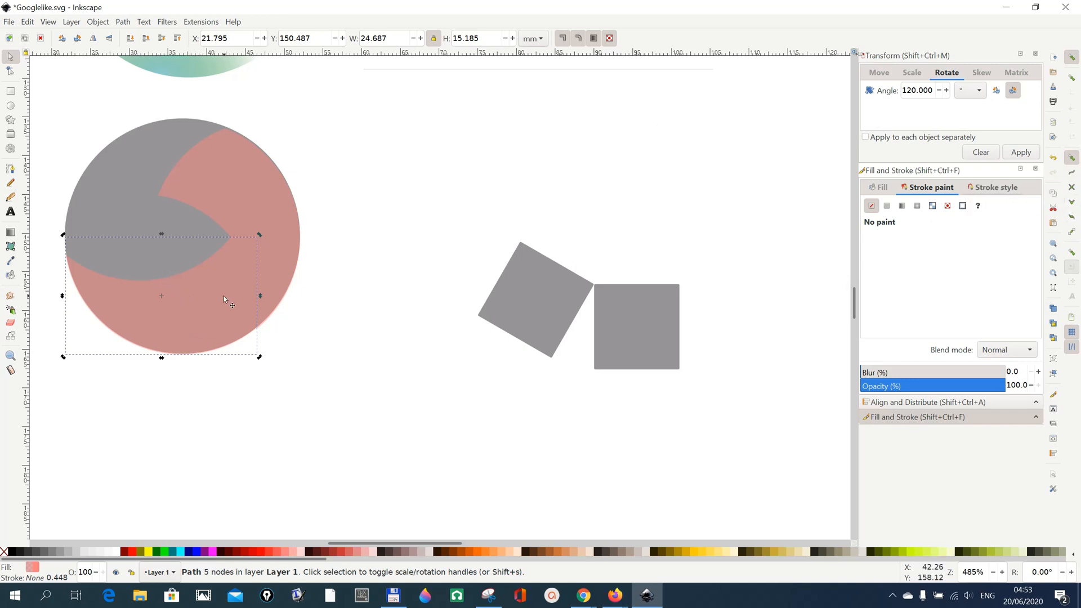
left_click_drag(217, 293, 217, 295)
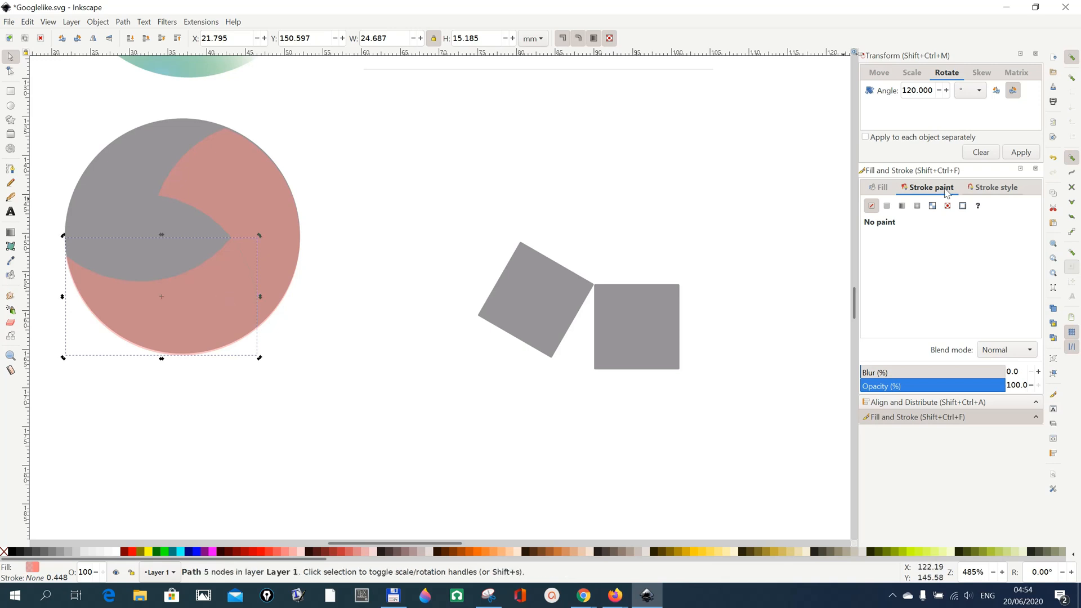
Enable snapping to smooth nodes and refit the lower blade flush with the circle's lower edge
left_click(1071, 159)
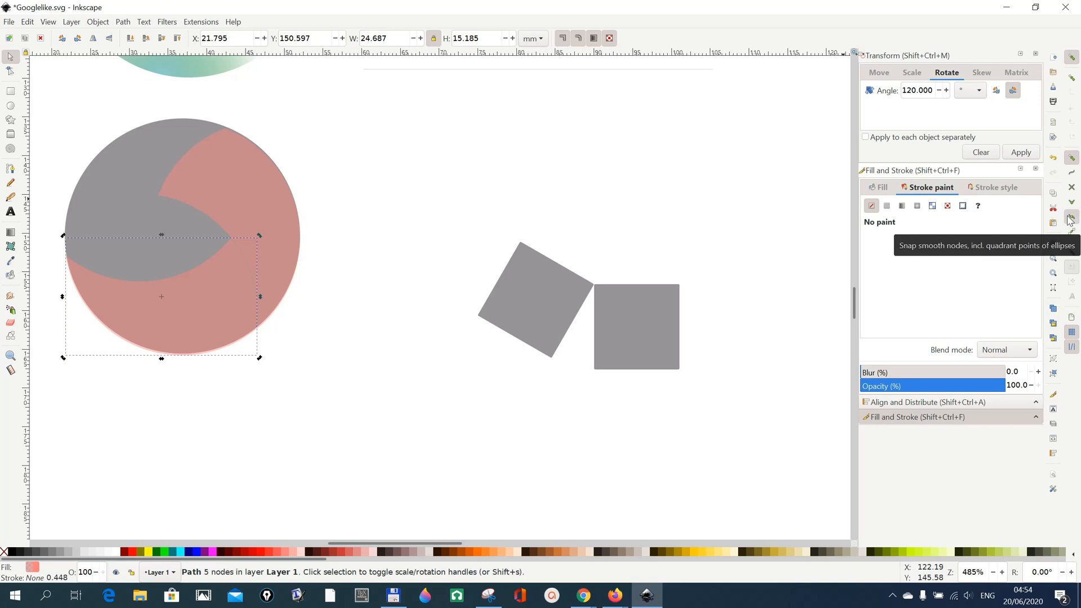
left_click(1070, 219)
left_click_drag(207, 316, 206, 318)
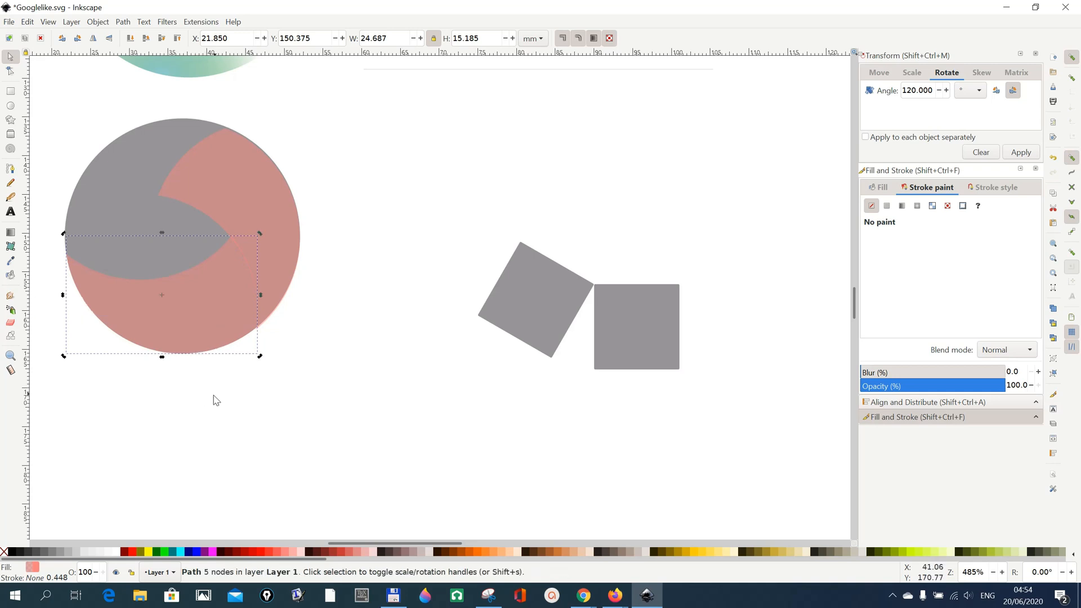
Duplicate the lower blade, rotate the copy by 120°, and fit it along the circle's upper-left edge
left_click(201, 302)
left_click(200, 304)
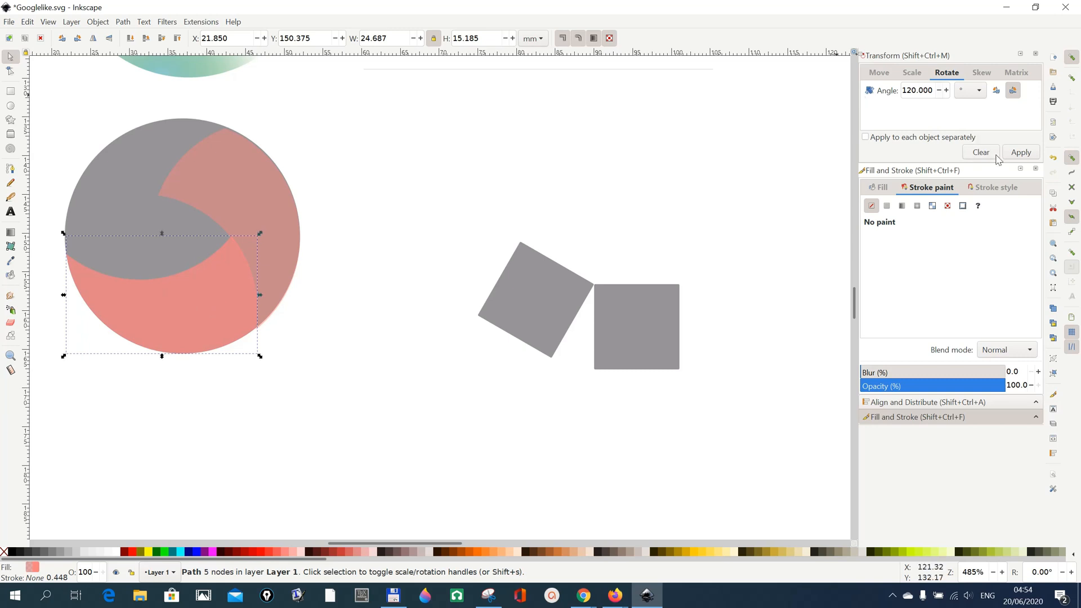
left_click(1022, 153)
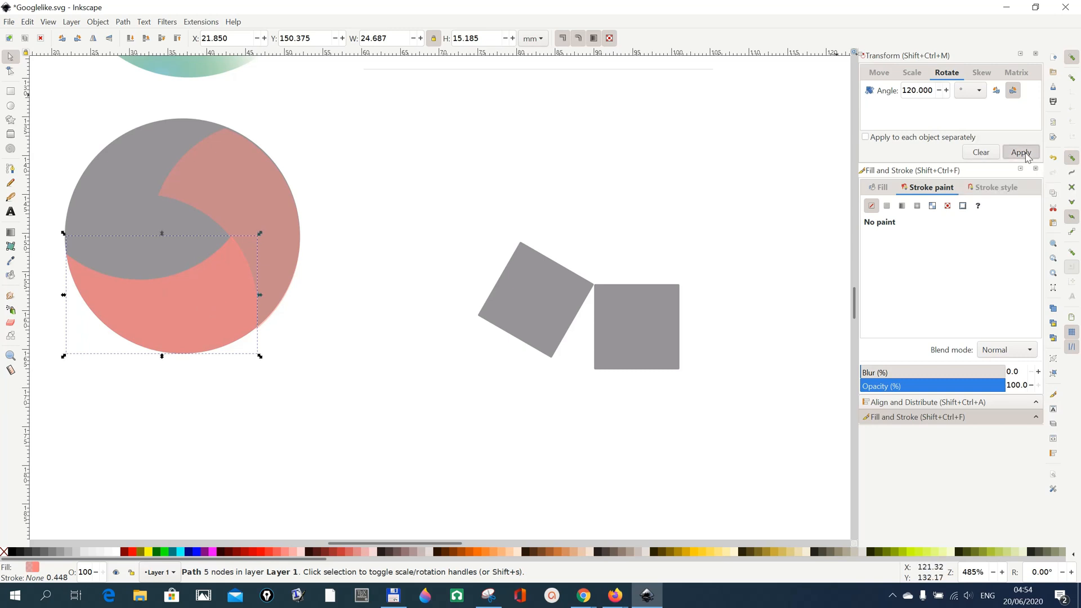
left_click_drag(166, 251, 147, 144)
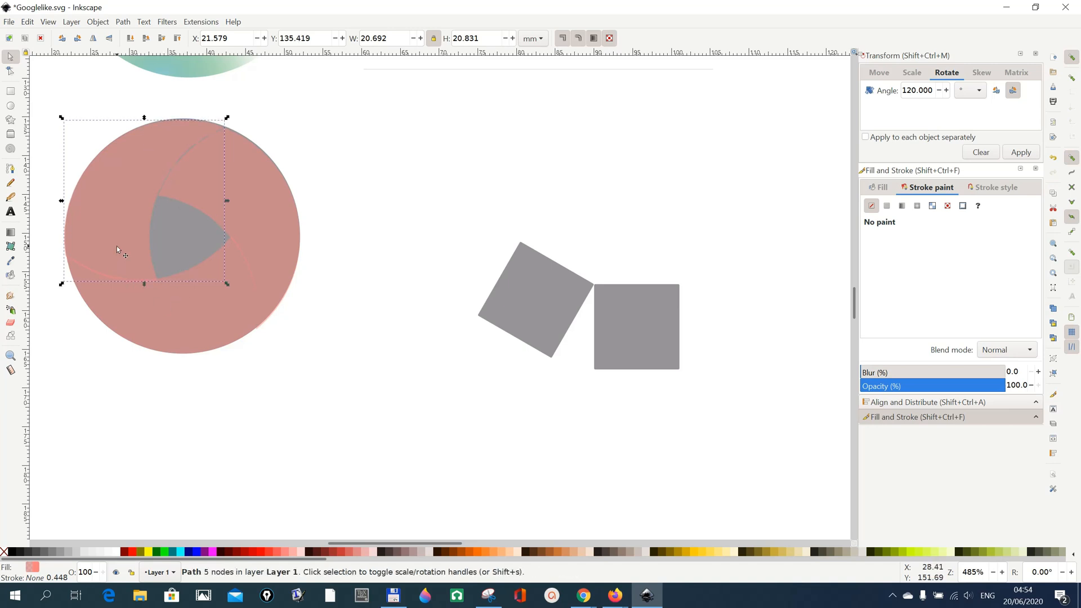
left_click_drag(117, 246, 117, 243)
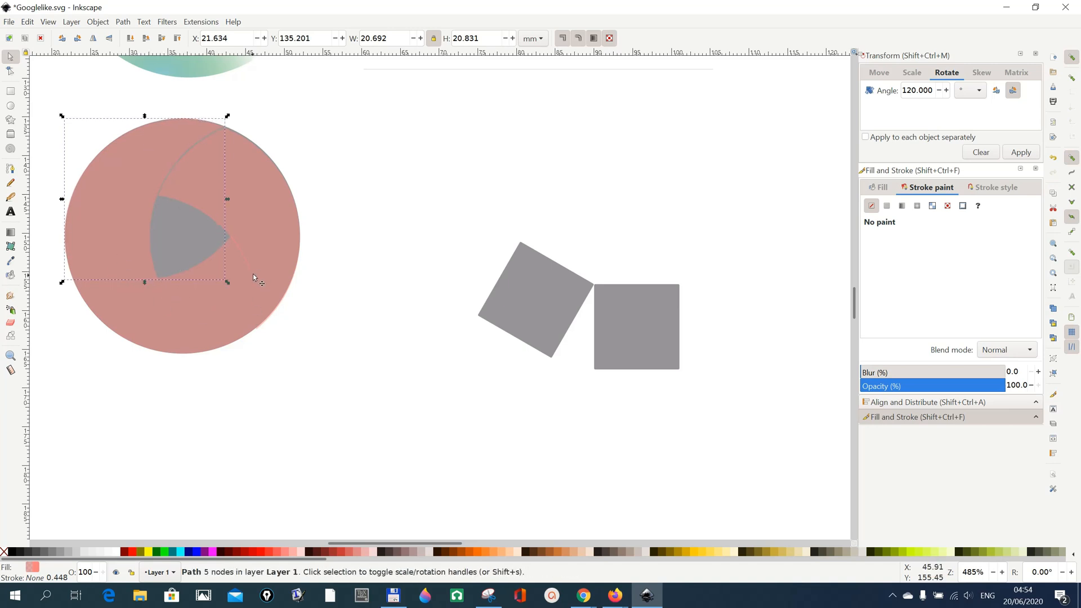
Nudge the right-hand blade to close the thin gaps between it, its neighbouring blades and the circle's edge
left_click_drag(205, 295, 205, 296)
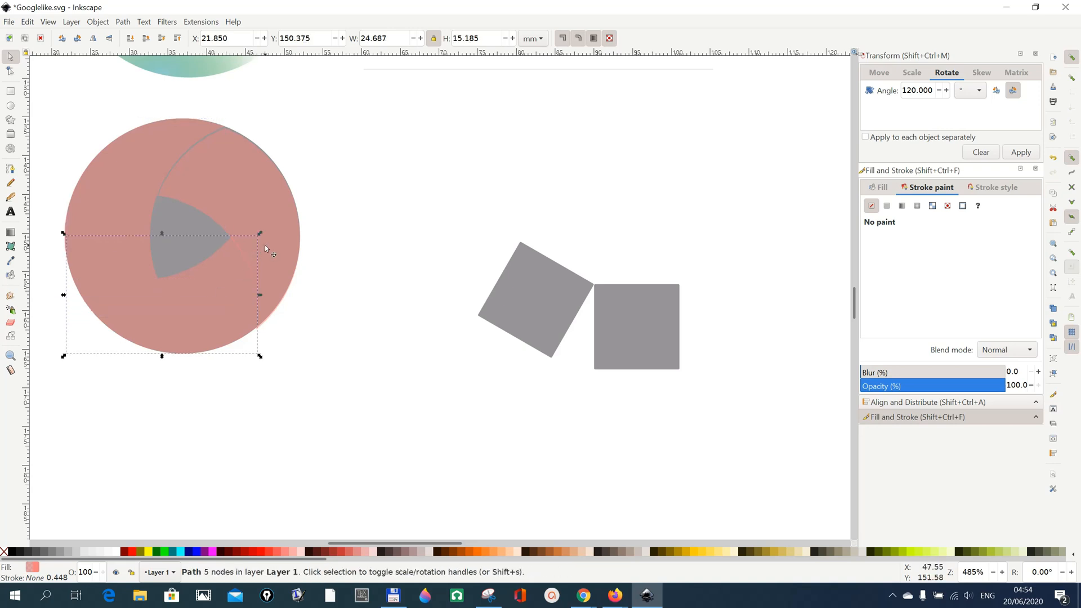
left_click_drag(266, 244, 266, 241)
left_click_drag(239, 276, 242, 275)
left_click(266, 269)
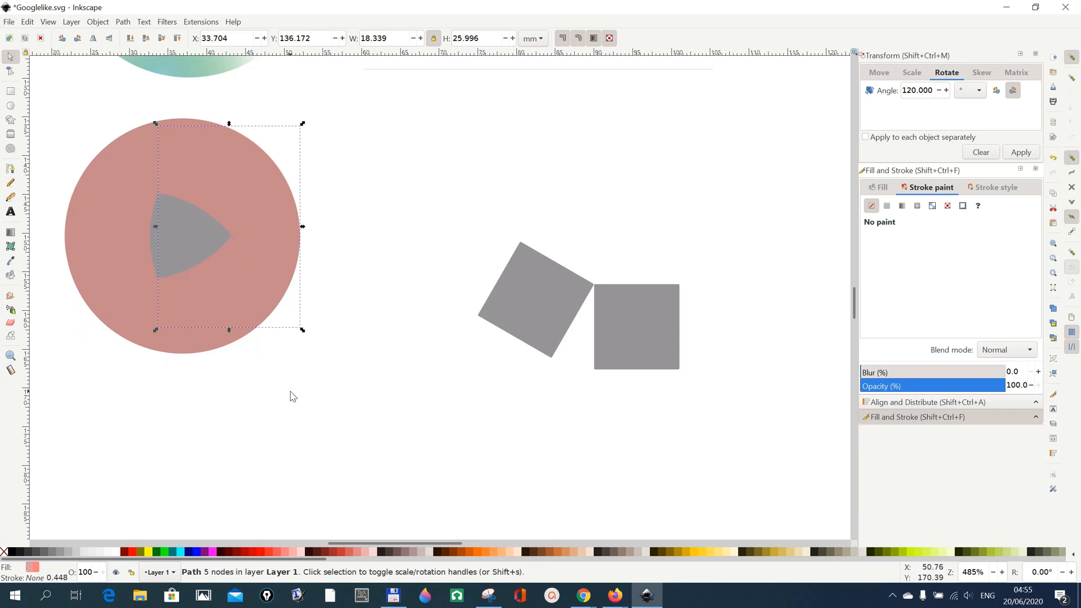
Recolour the three blades with a stronger red on the right, cyan at the bottom and green at the upper left
left_click(221, 183)
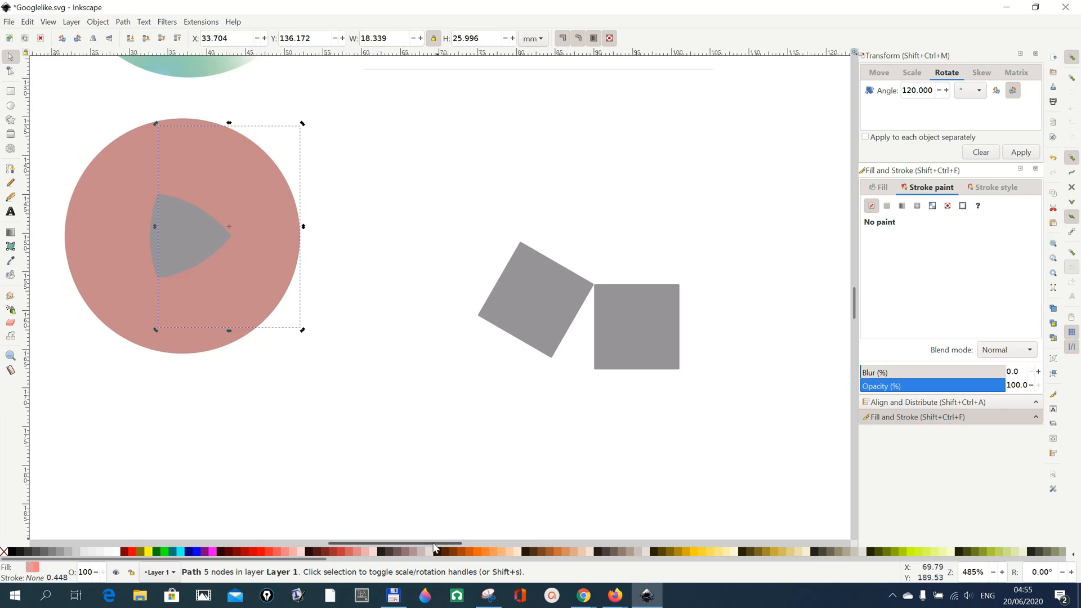
left_click(280, 557)
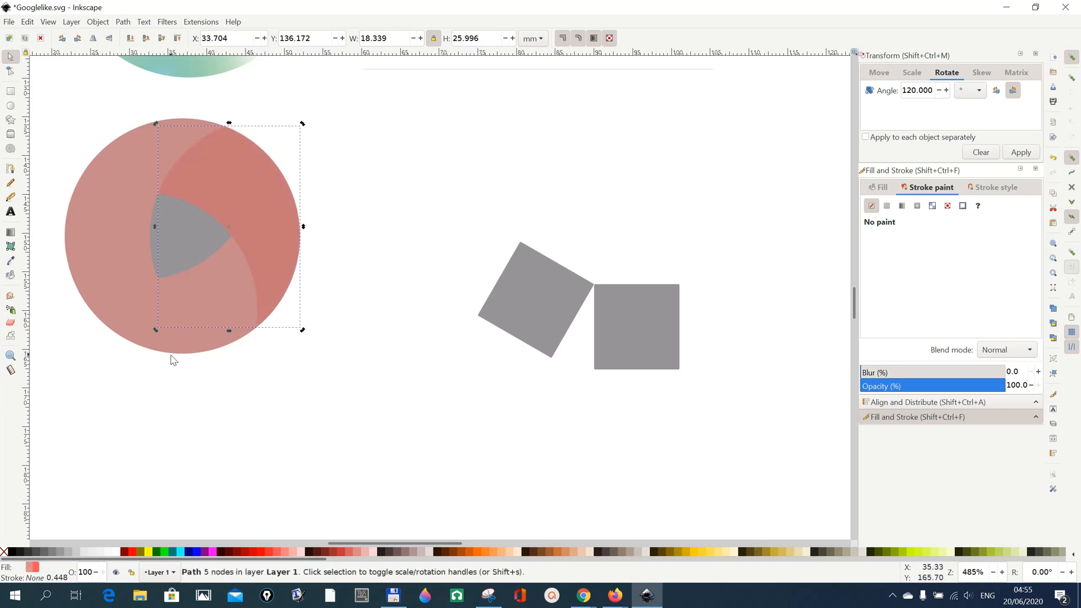
left_click(189, 300)
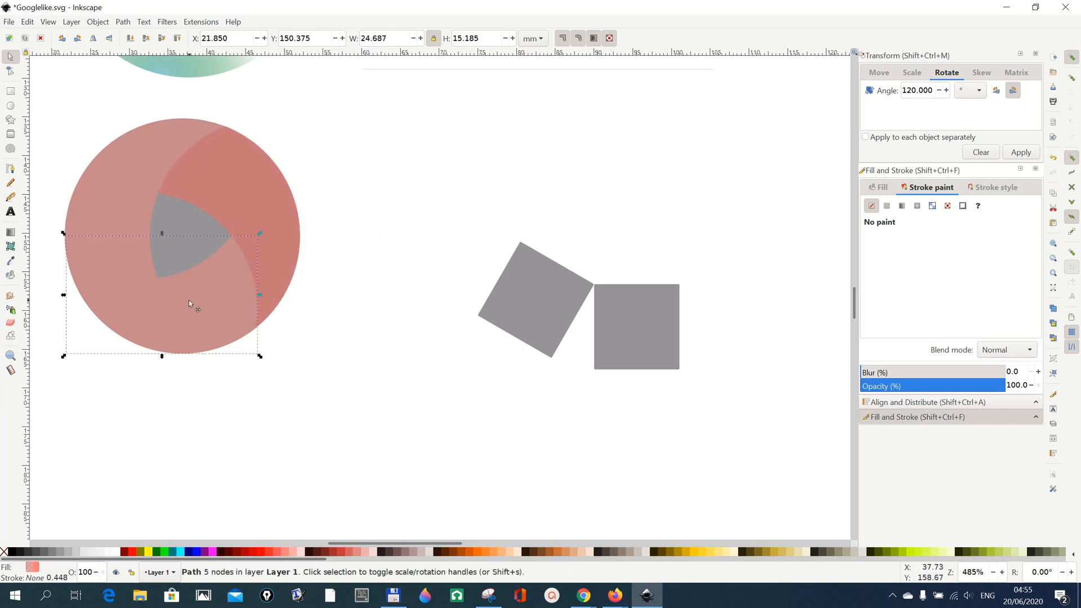
left_click(271, 556)
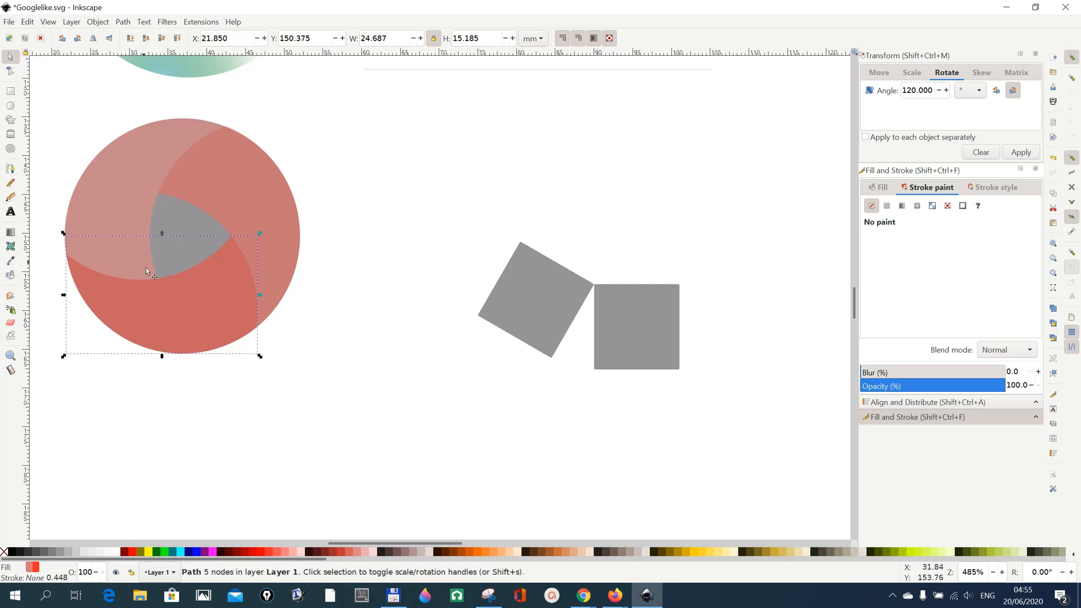
left_click(175, 552)
left_click(97, 203)
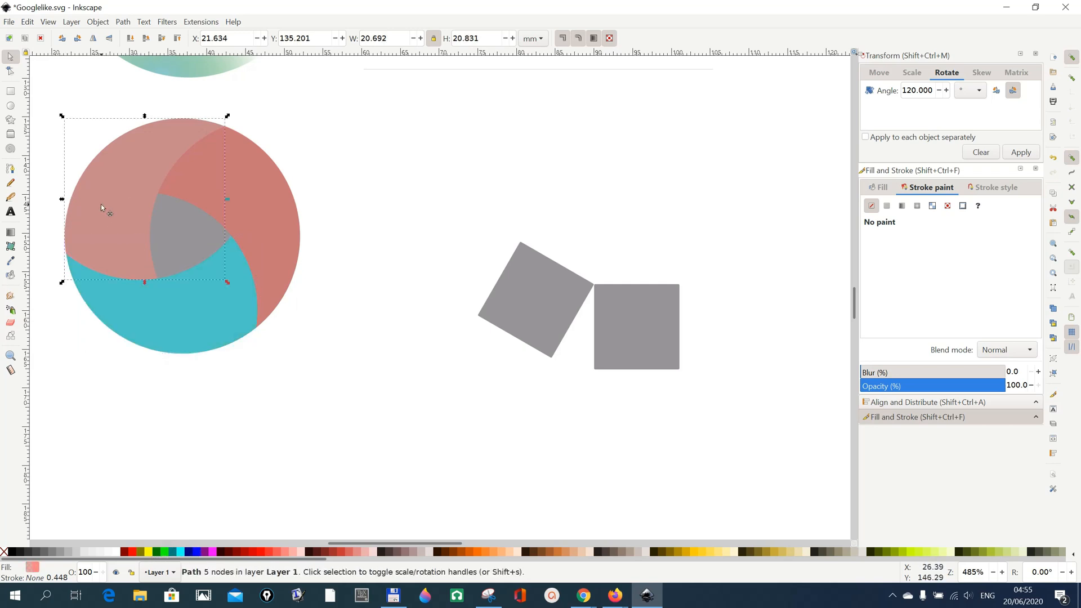
left_click(167, 552)
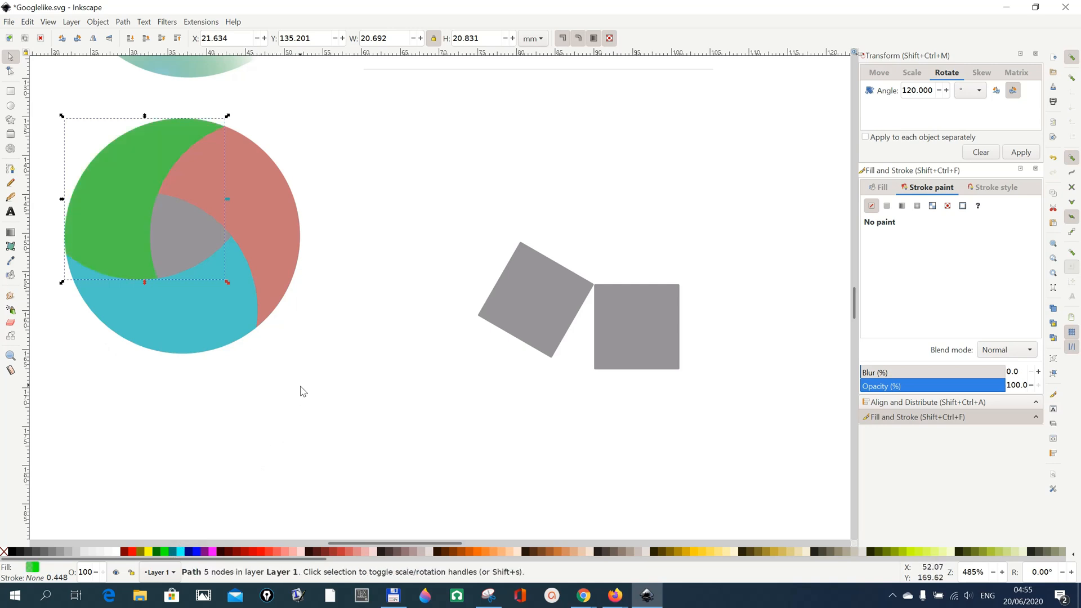
Compare the new circle's colours and gradients with the finished logo above it
scroll(373, 385, "up", 3)
scroll(373, 385, "up", 5)
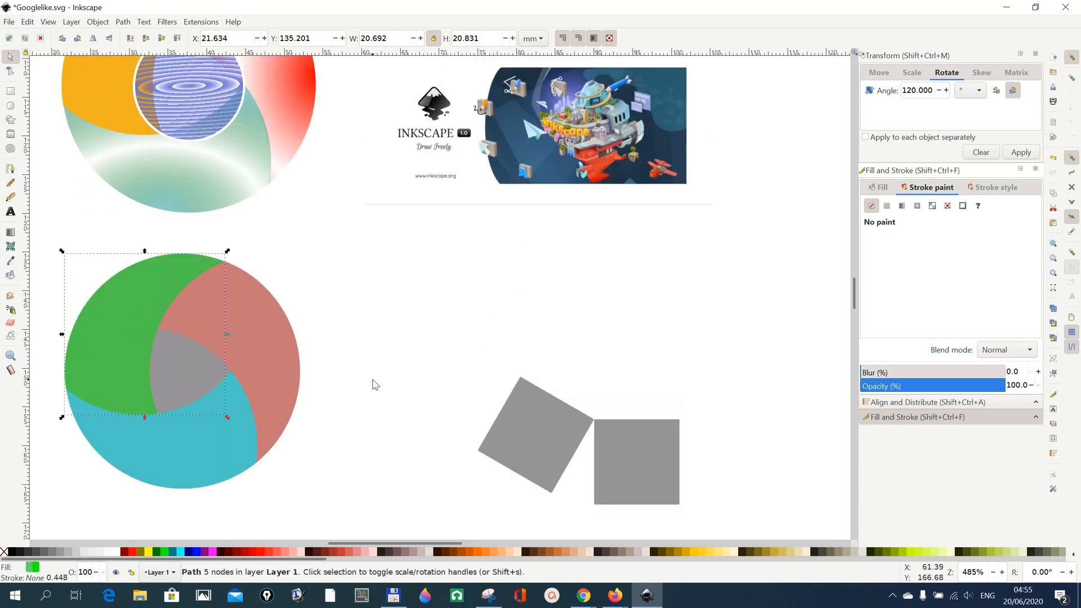
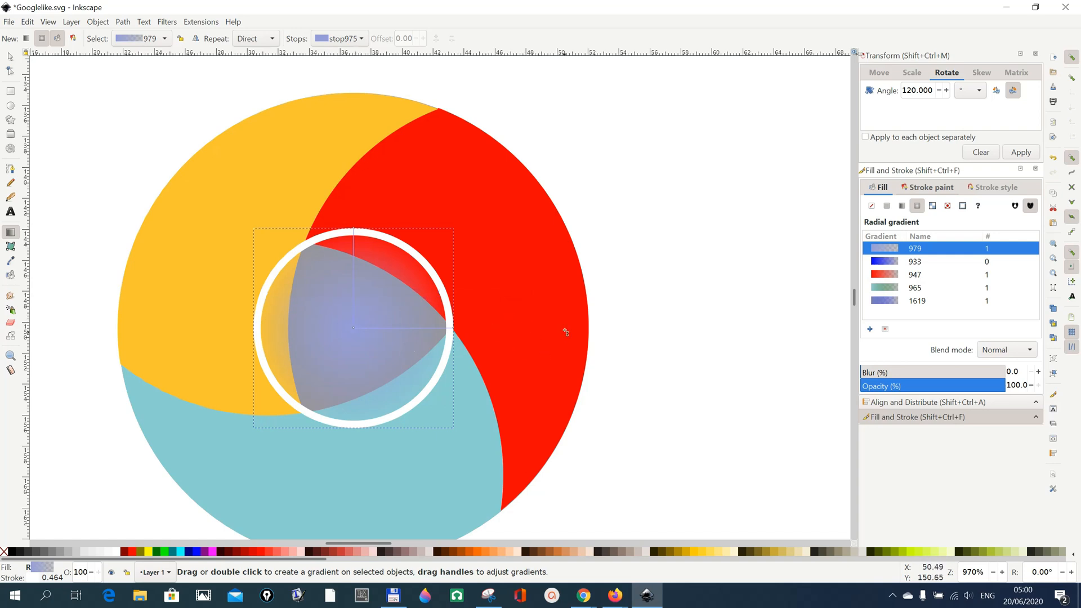
scroll(563, 331, "up", 10)
scroll(567, 330, "up", 2)
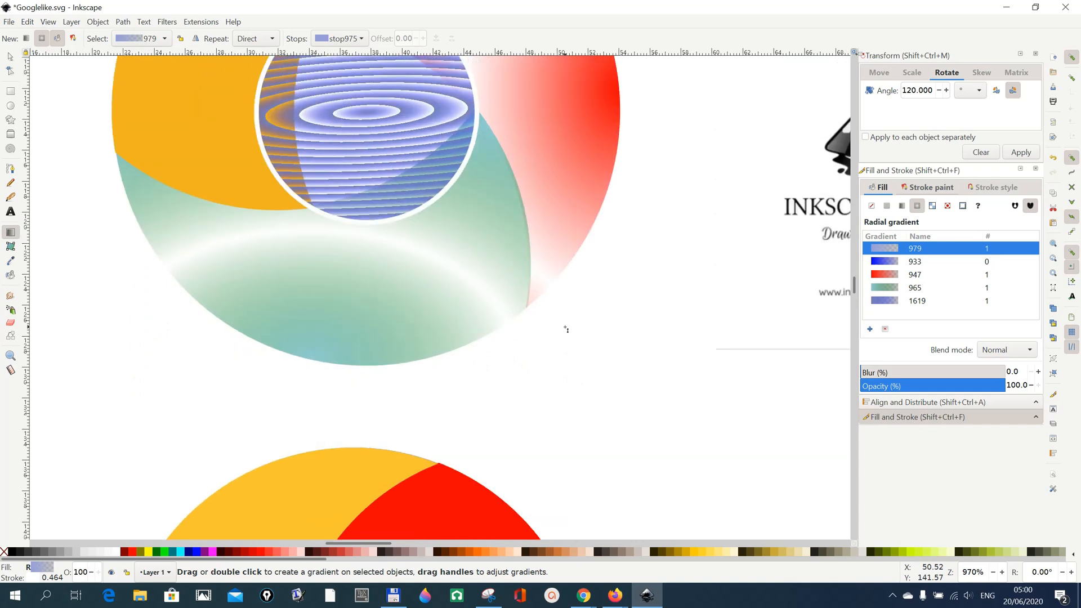
scroll(567, 330, "down", 15)
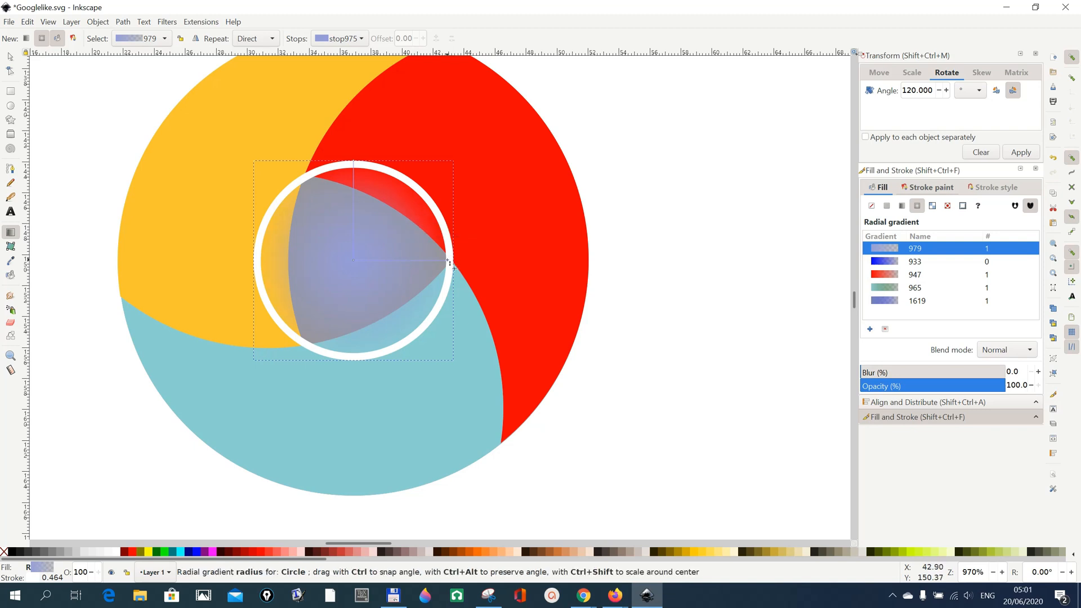
Shrink both radii of the centre circle's radial gradient and tilt them slightly so it repeats as narrow, slanted elliptical rings
left_click_drag(449, 261, 371, 267)
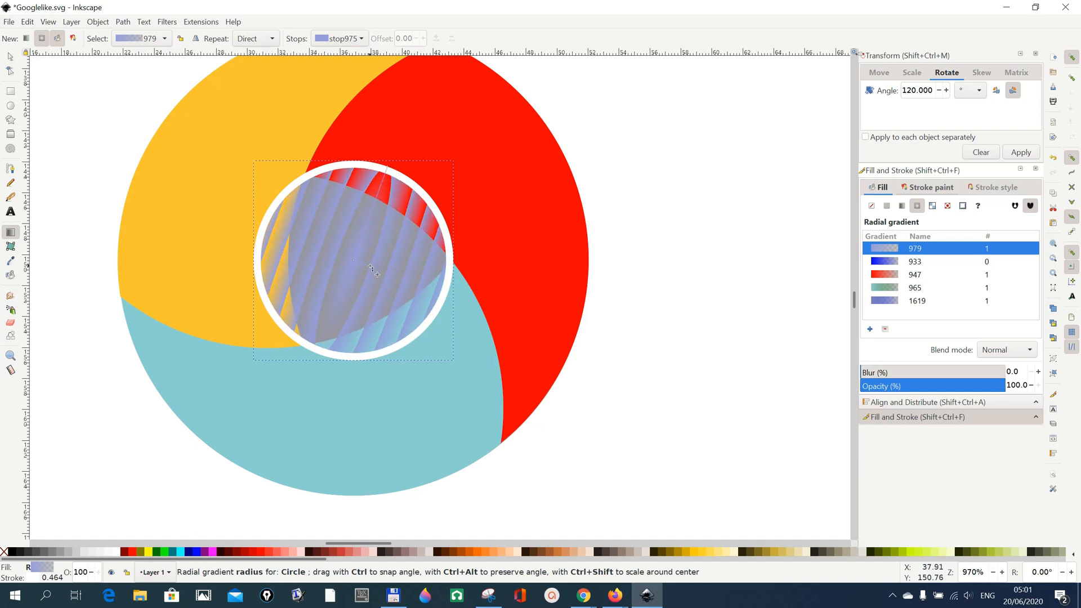
left_click(371, 268)
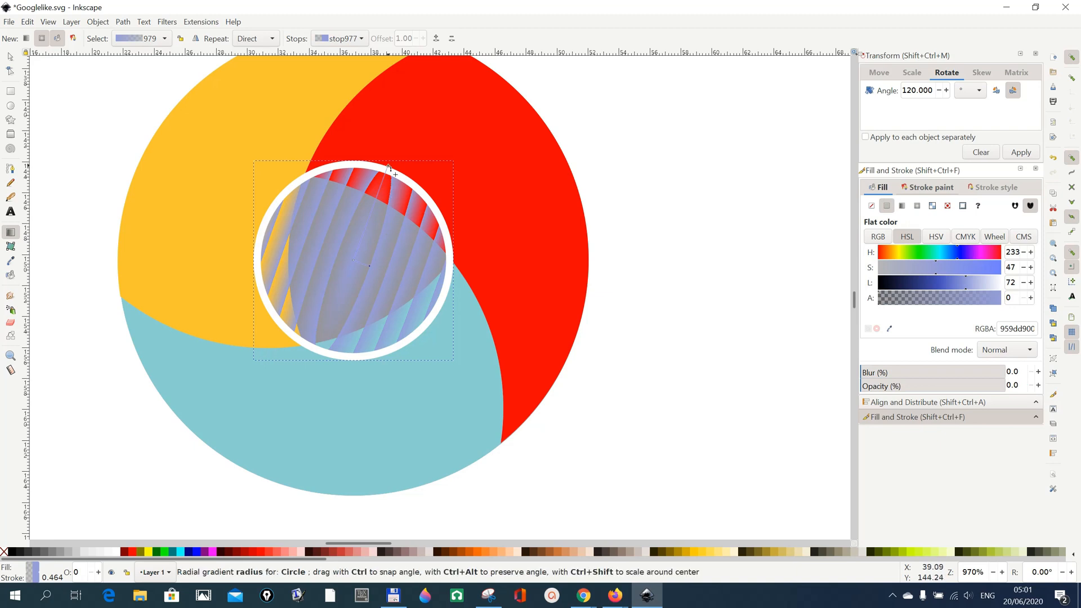
left_click_drag(389, 168, 357, 254)
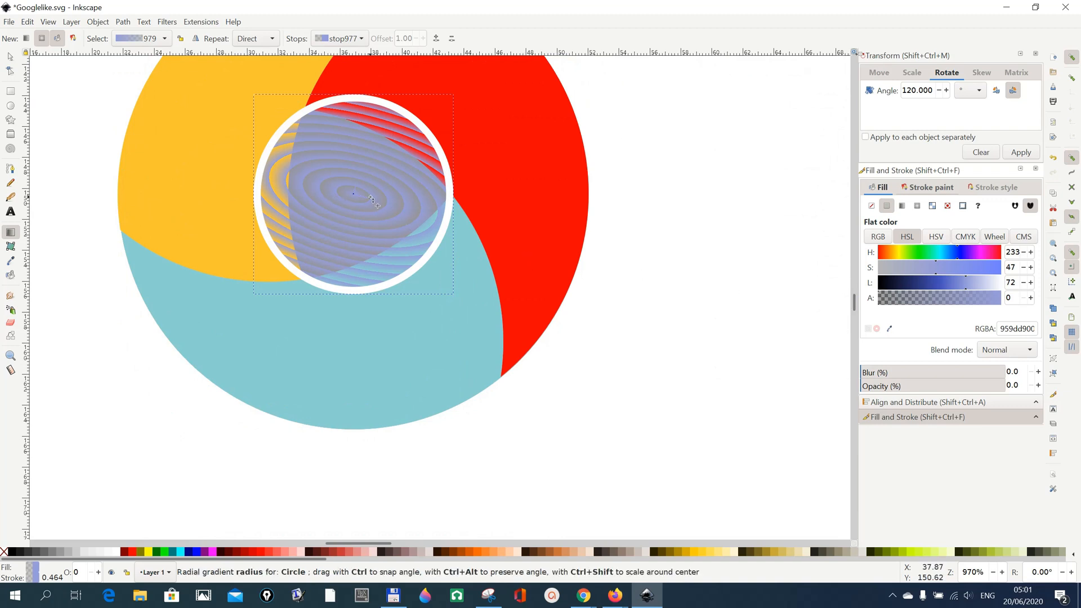
left_click_drag(371, 198, 373, 197)
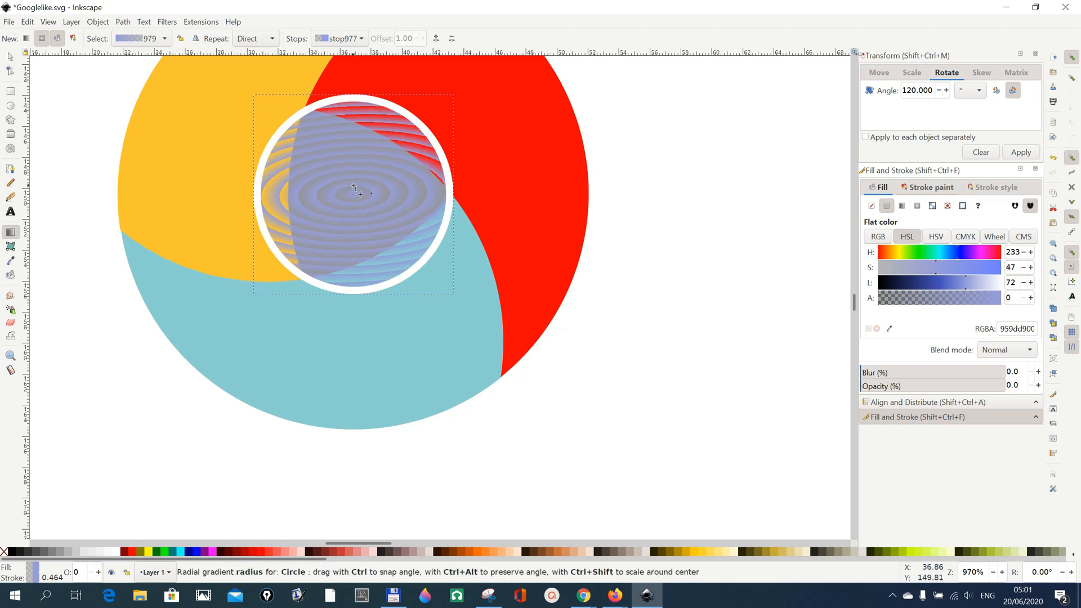
left_click_drag(354, 187, 355, 192)
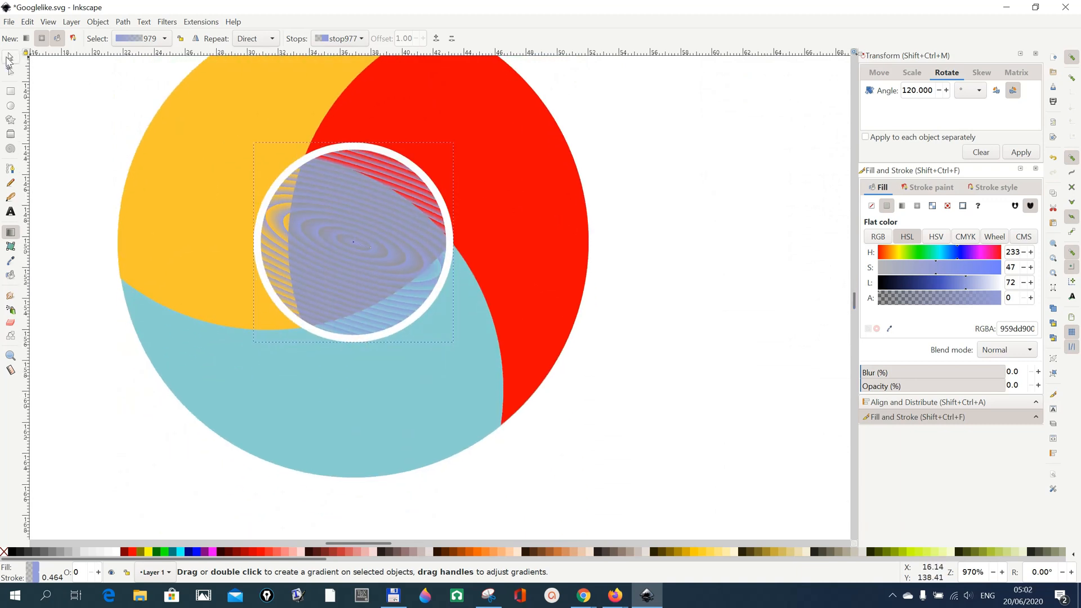
Move the centre circle aside, fill the large background circle with white, and snap the small circle back to the large circle's midpoint
left_click(9, 59)
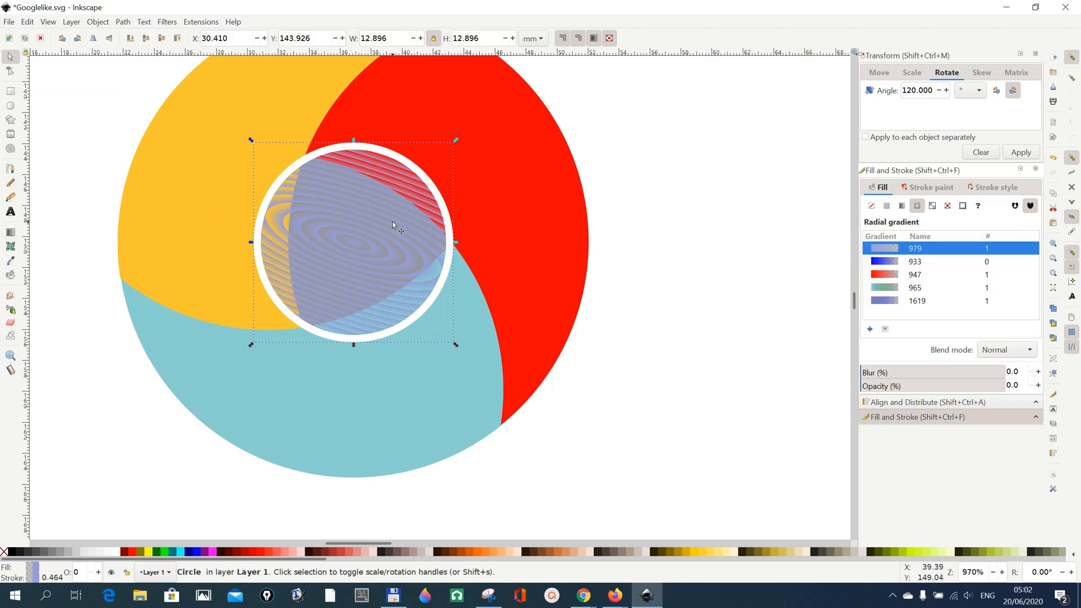
left_click_drag(393, 221, 740, 214)
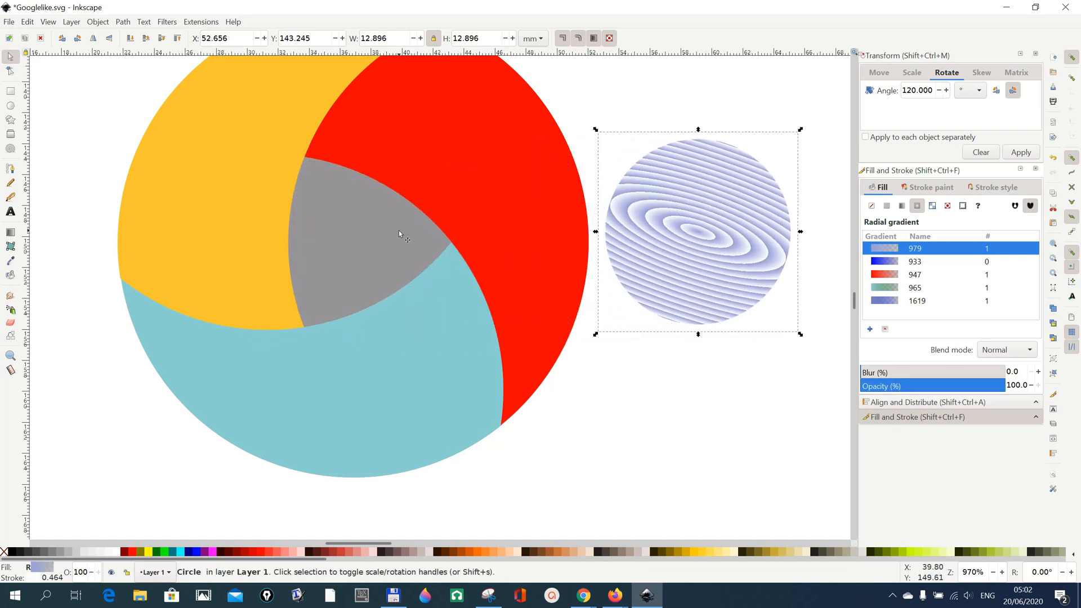
left_click(364, 235)
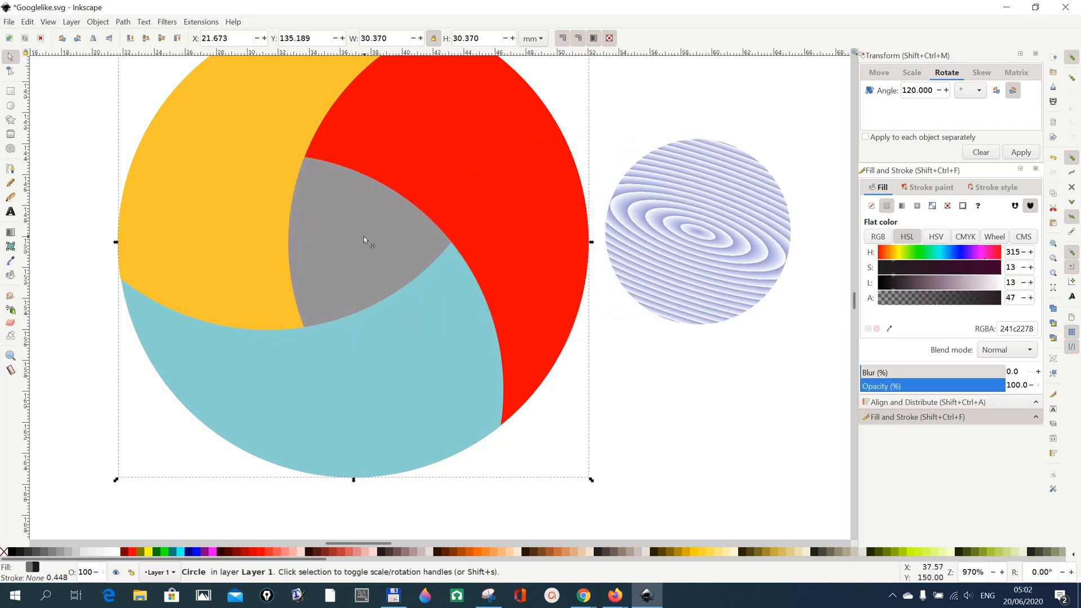
left_click(114, 555)
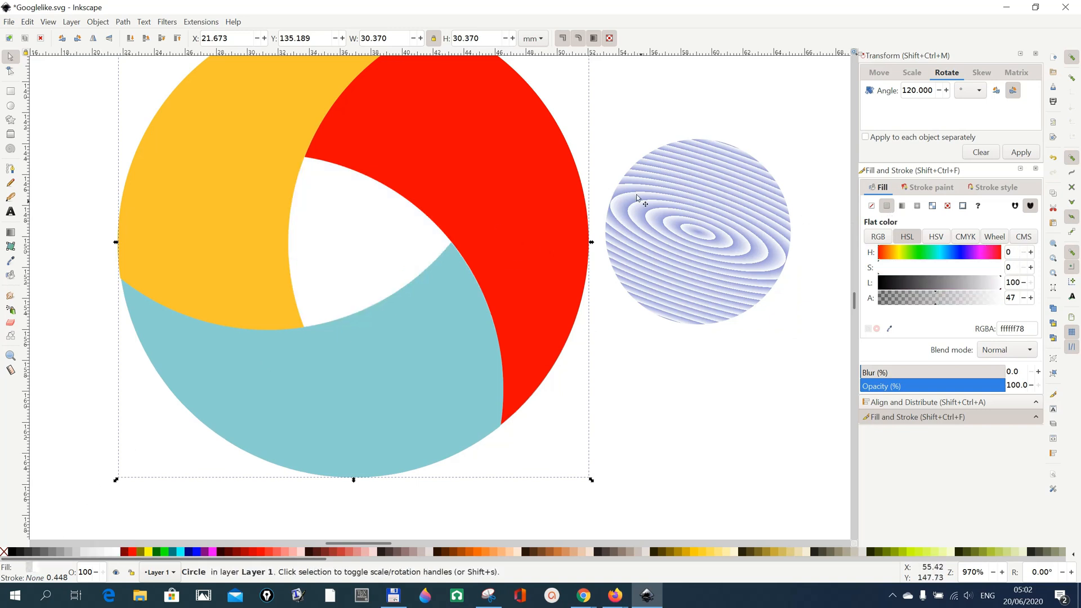
left_click_drag(709, 235, 360, 241)
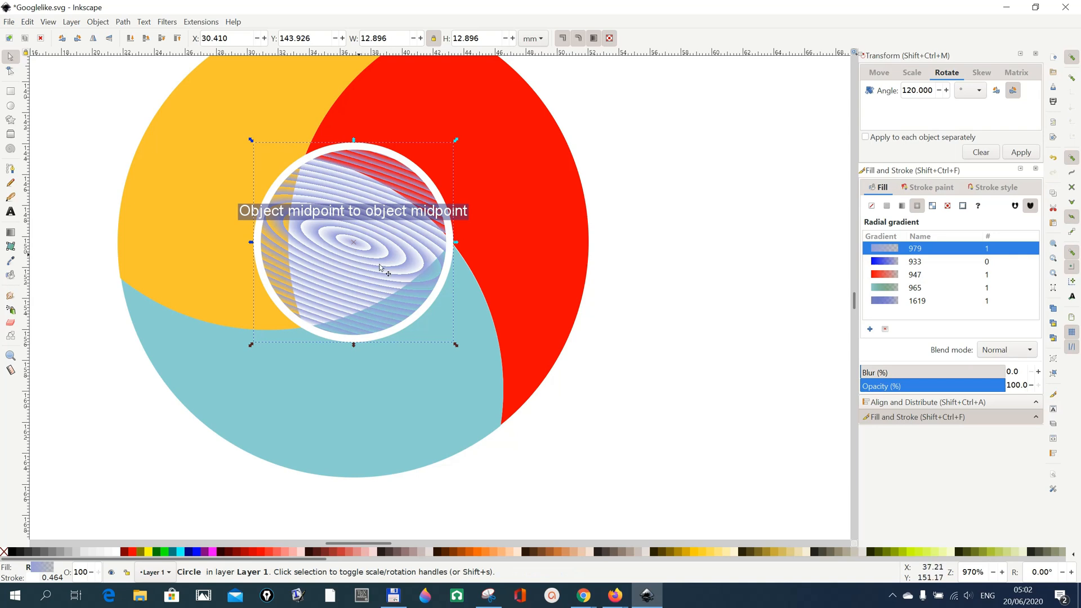
Apply a radial gradient fill to the red blade, following the finished logo above
scroll(735, 350, "up", 2)
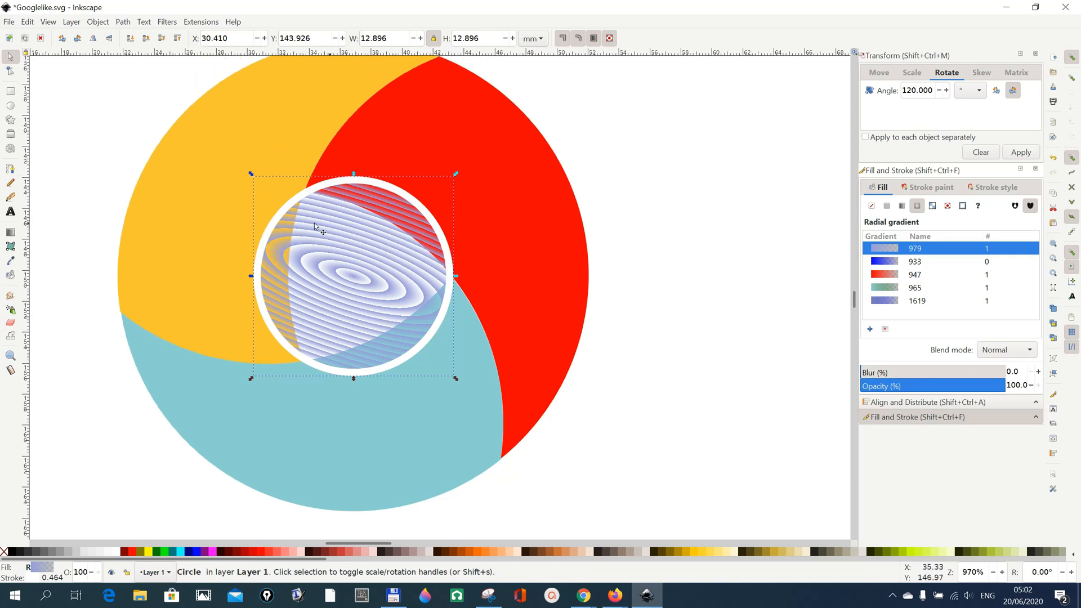
scroll(661, 335, "up", 5)
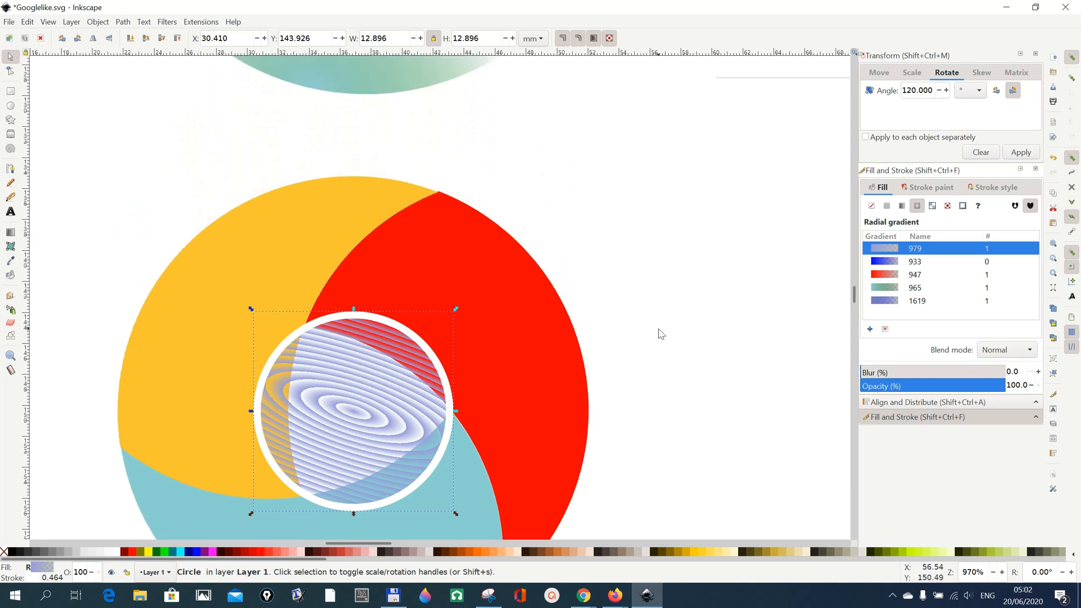
scroll(661, 335, "up", 10)
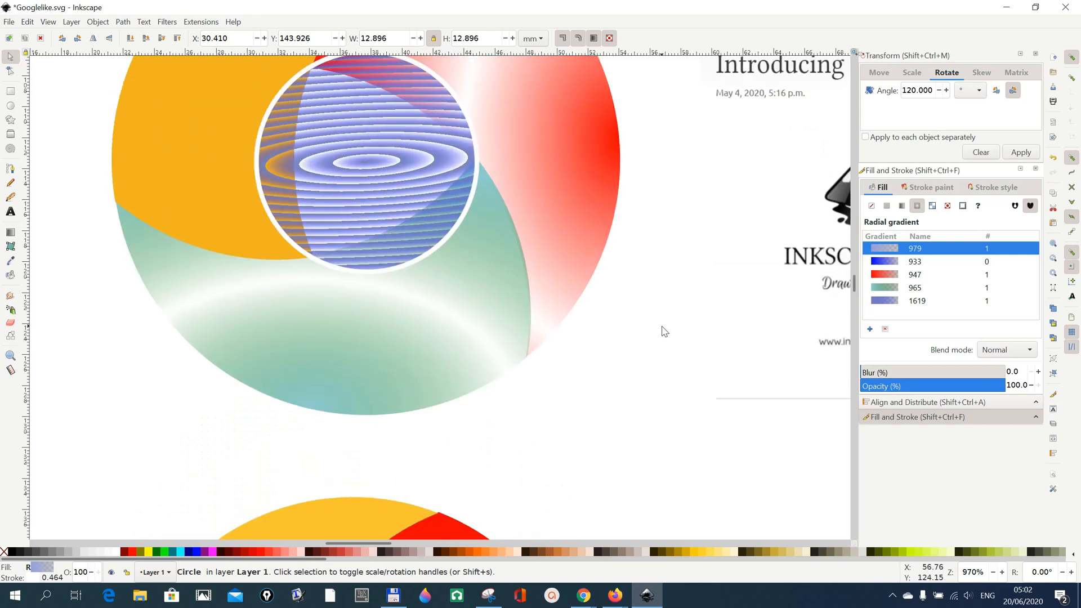
scroll(665, 331, "down", 12)
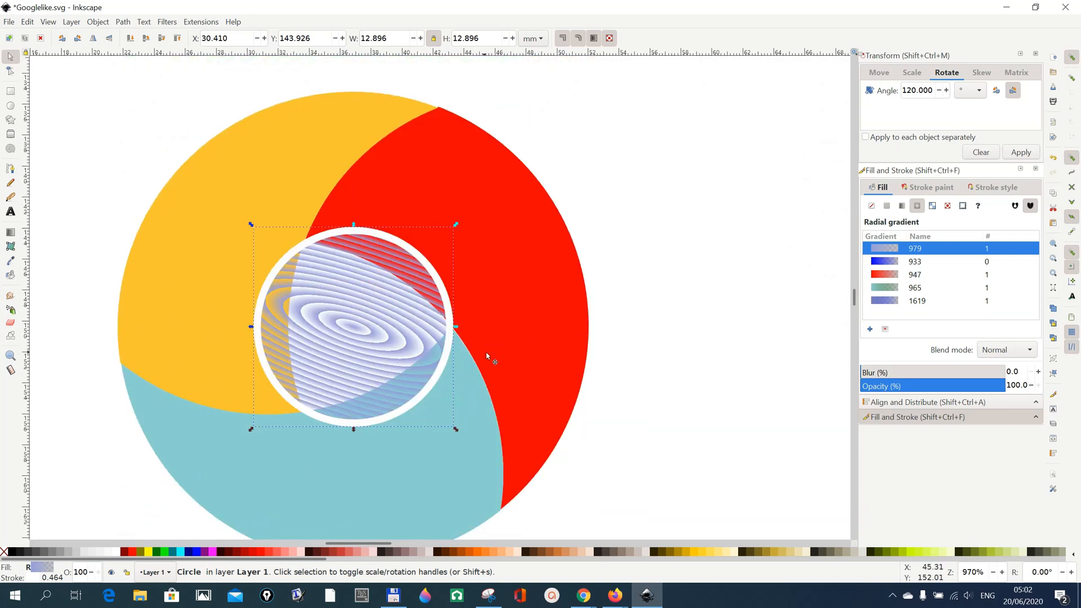
left_click(10, 232)
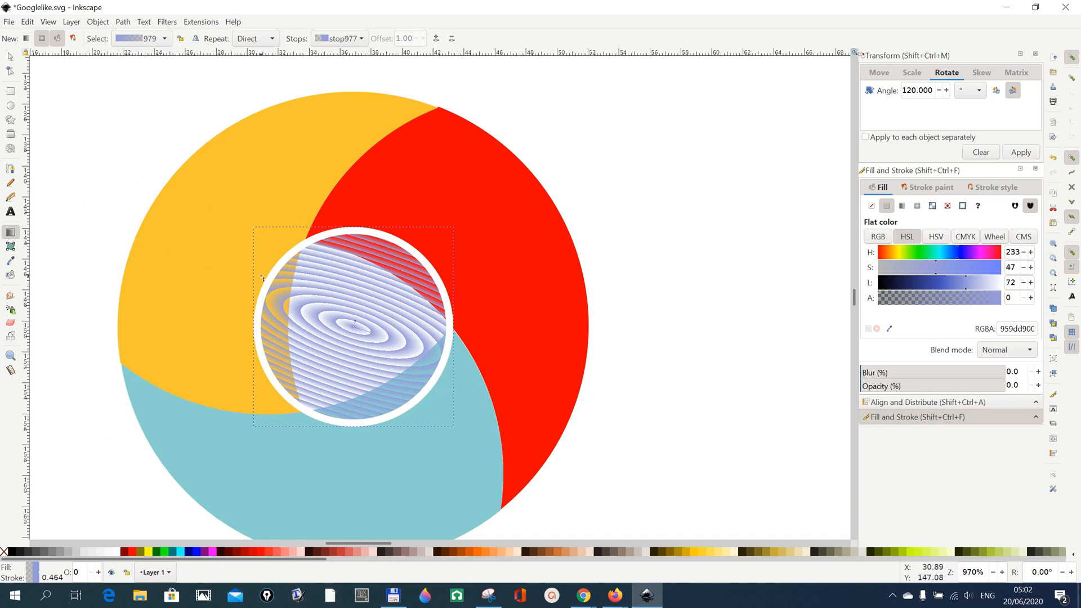
left_click(13, 59)
left_click(515, 277)
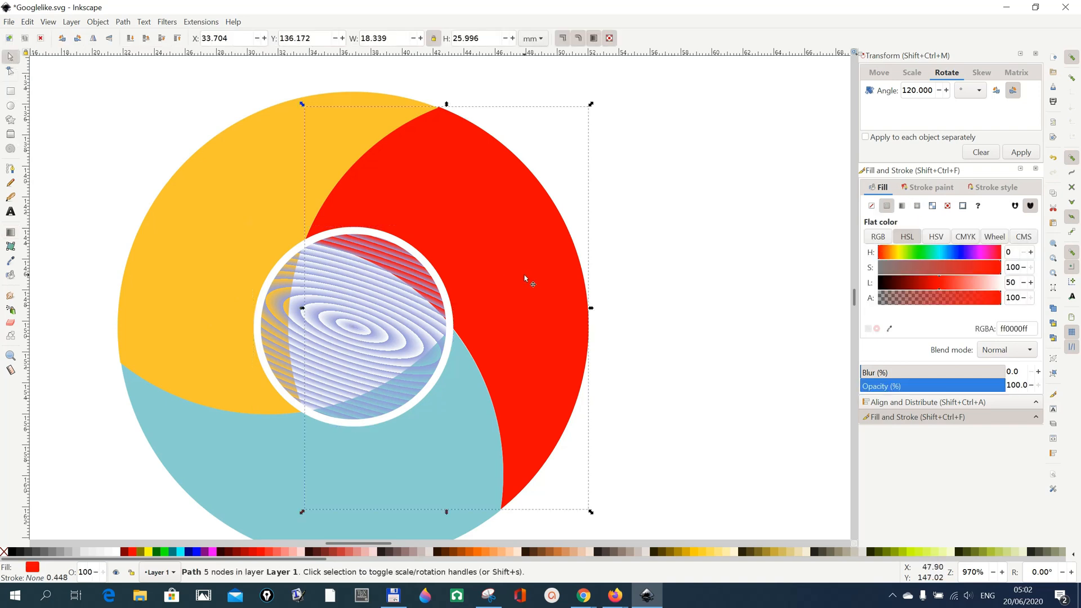
scroll(749, 434, "down", 1)
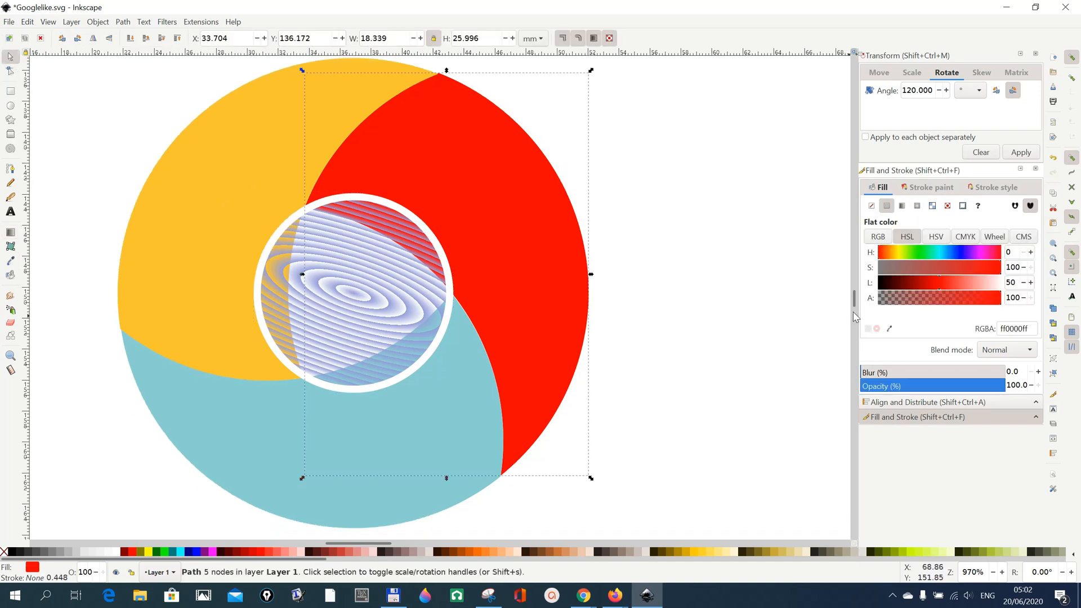
left_click(917, 206)
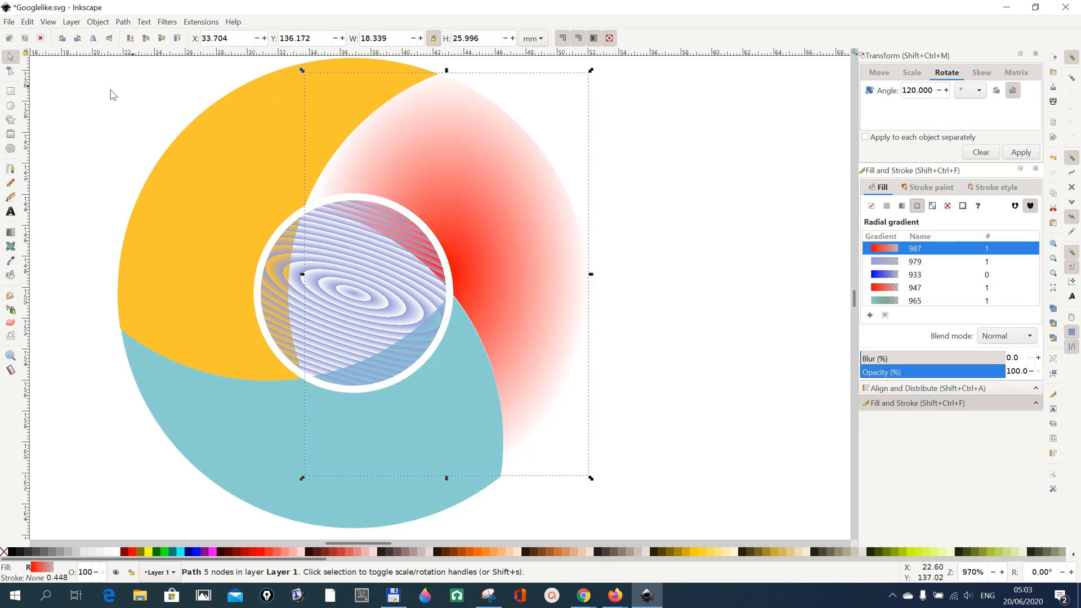
Set the red blade's gradient repeat to Reflected and move the gradient's centre to the blade's outer right edge
left_click(10, 232)
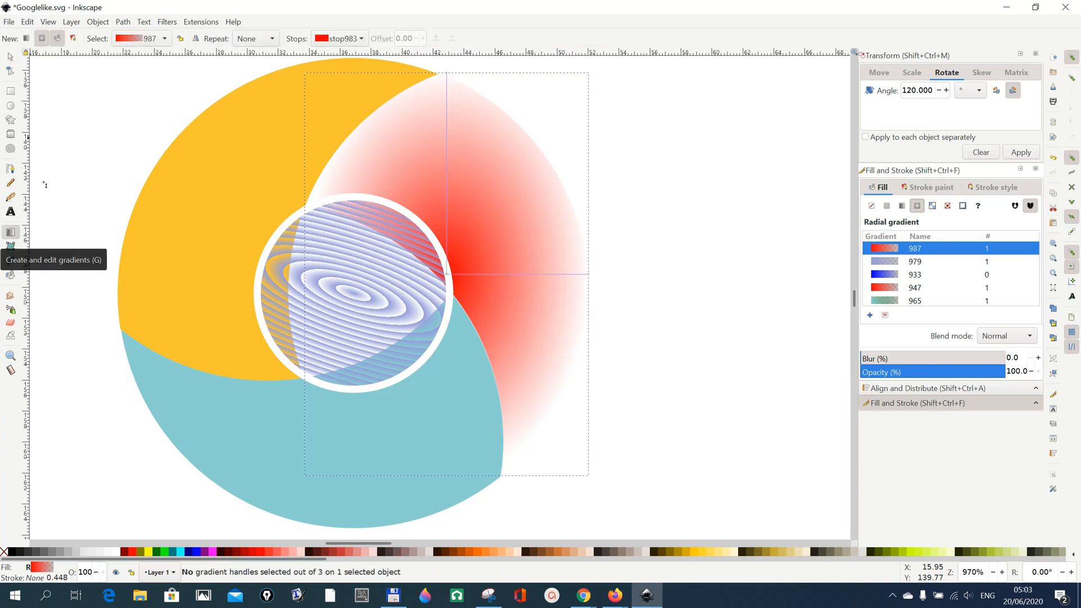
left_click(273, 43)
left_click(271, 56)
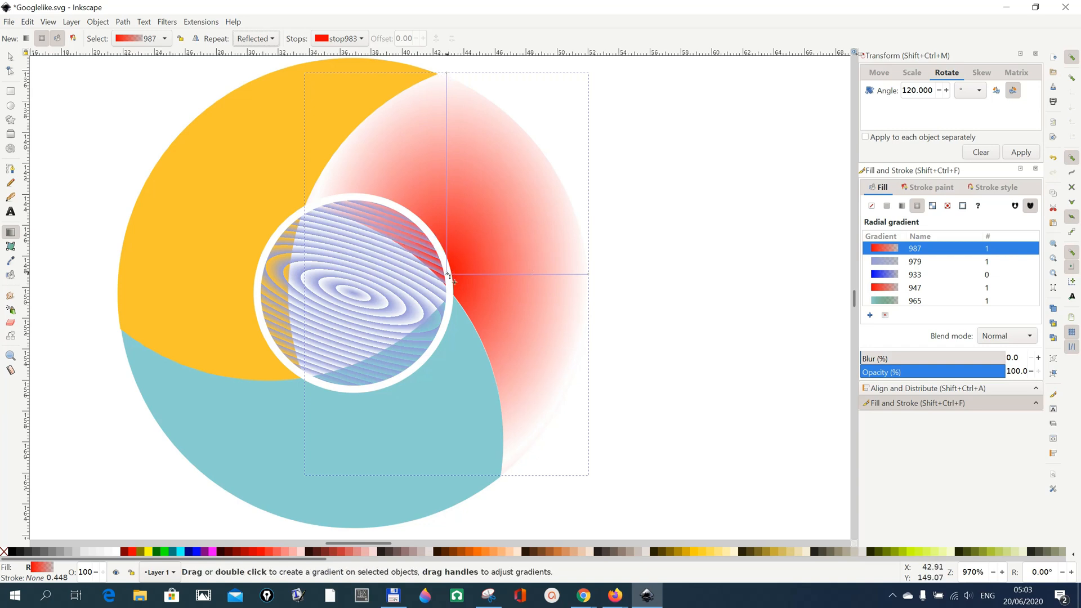
left_click_drag(449, 275, 589, 278)
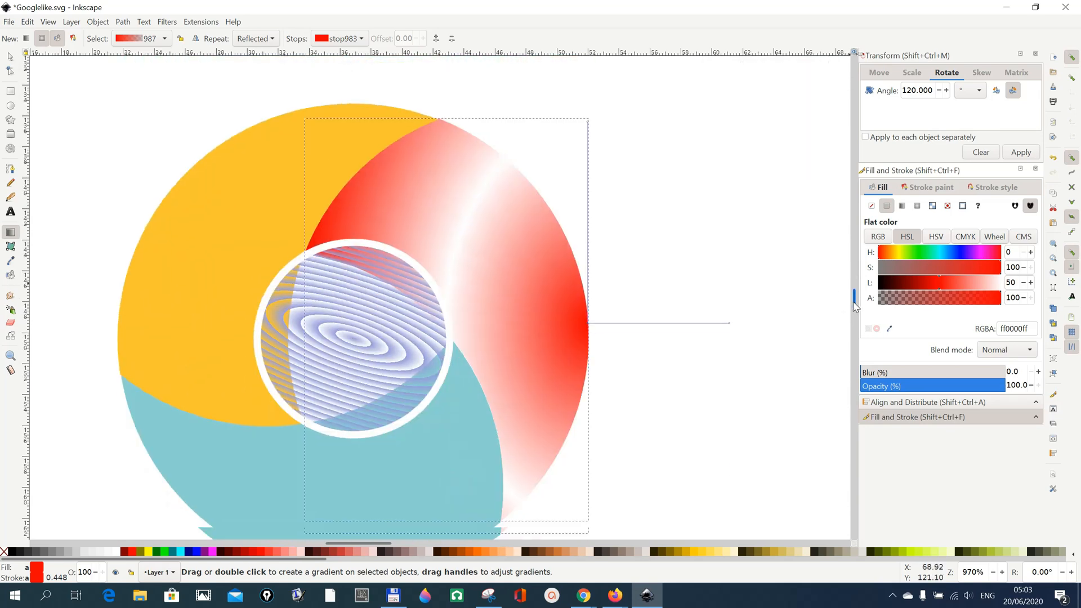
left_click_drag(853, 302, 853, 303)
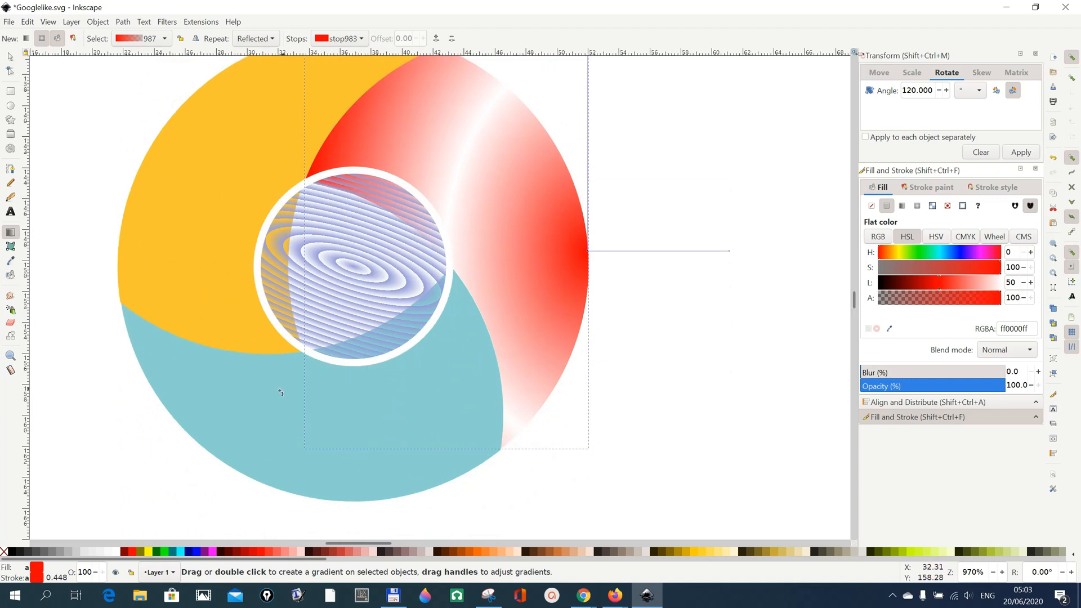
Give the cyan blade a radial gradient with Reflected repeat and move the gradient's centre to the blade's lower edge
left_click(10, 58)
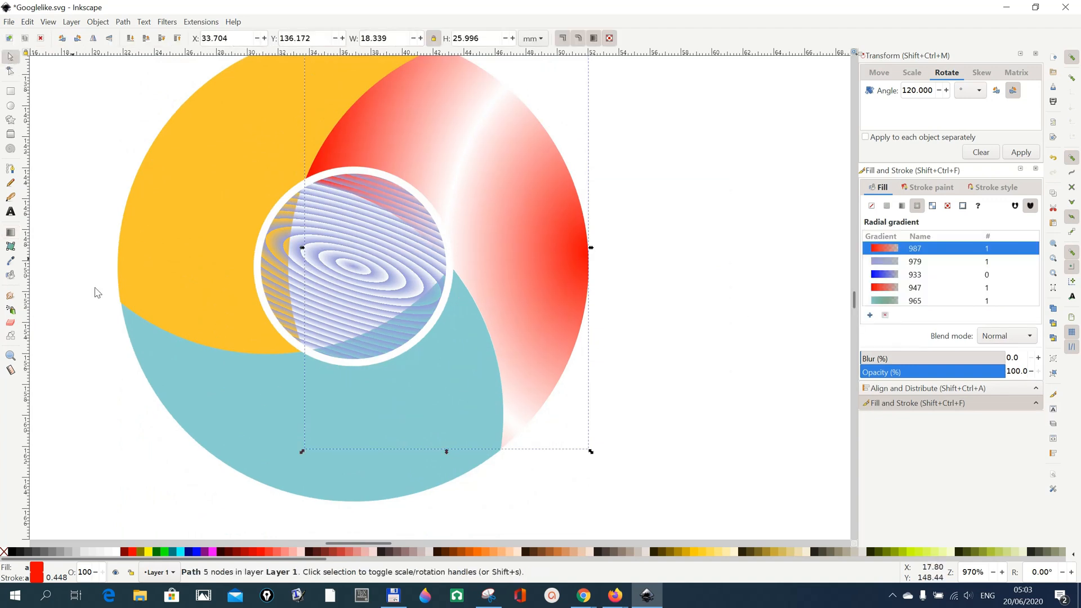
left_click(197, 377)
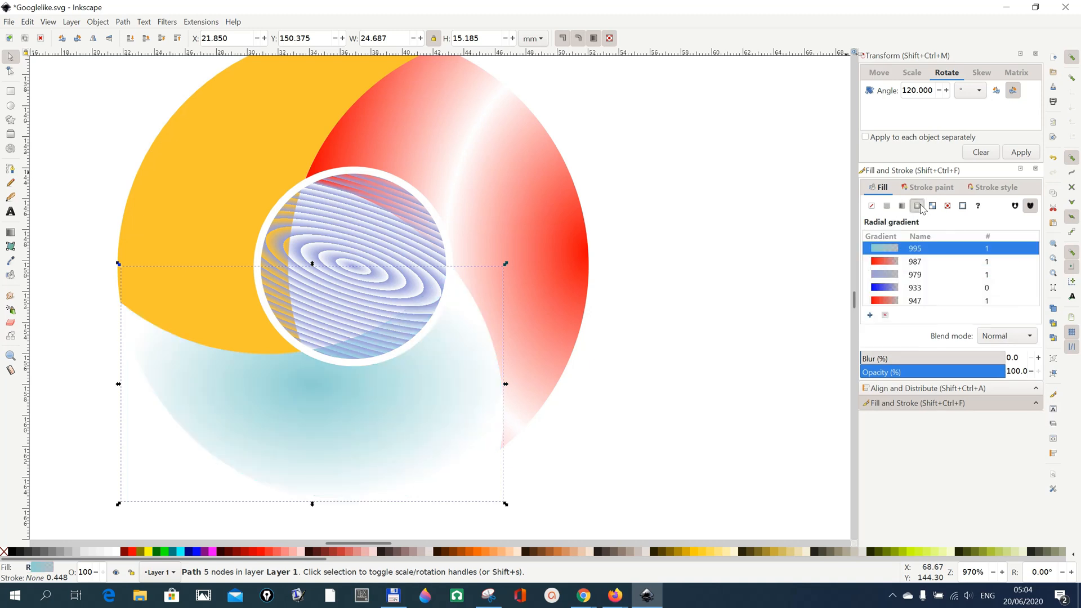
left_click(917, 206)
left_click(10, 232)
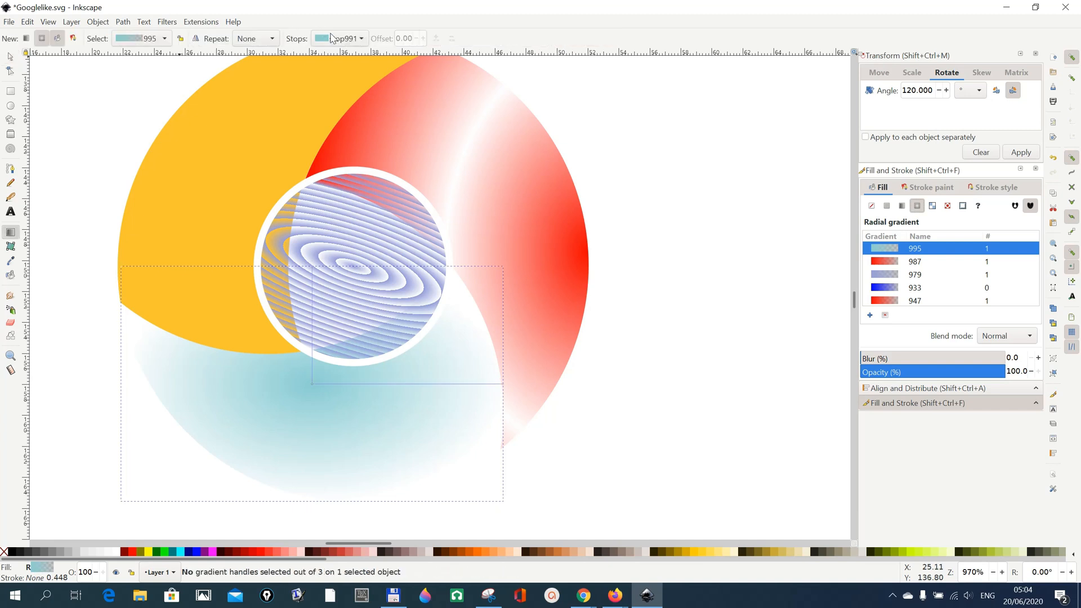
left_click(274, 39)
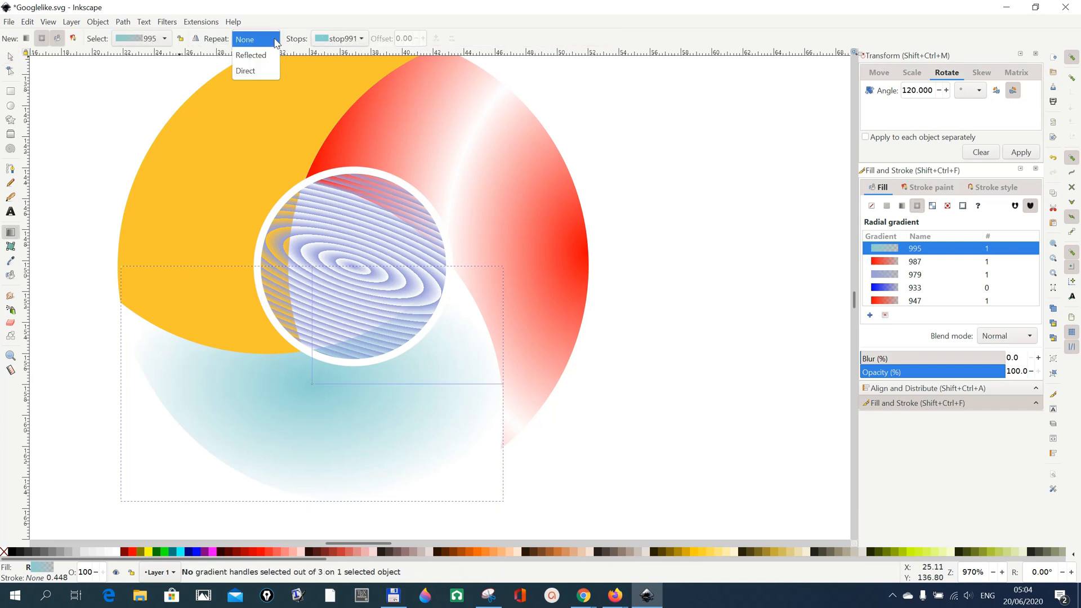
left_click(268, 57)
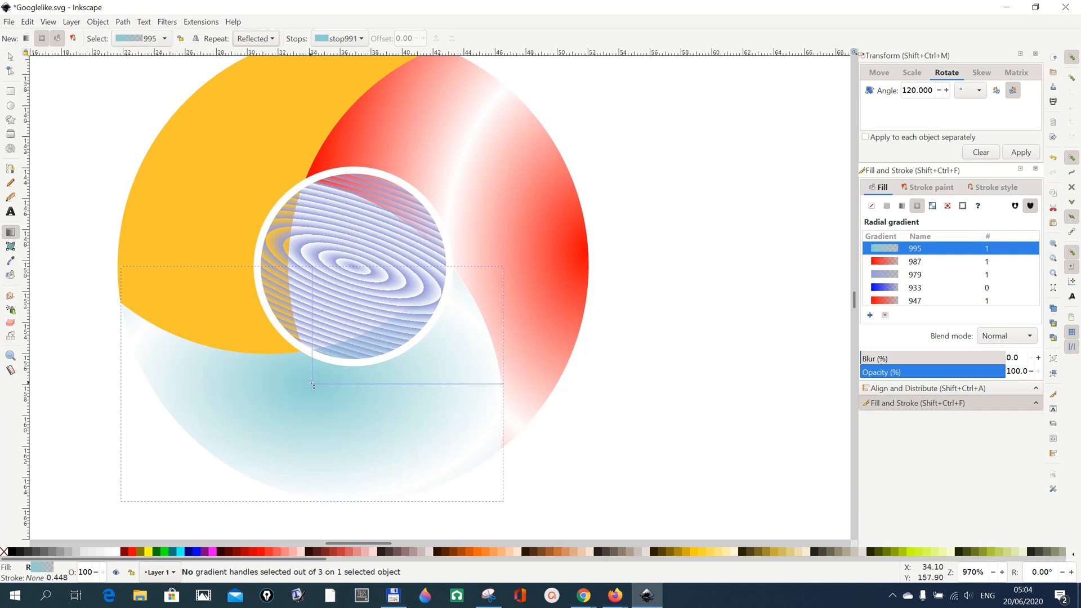
left_click_drag(312, 384, 302, 496)
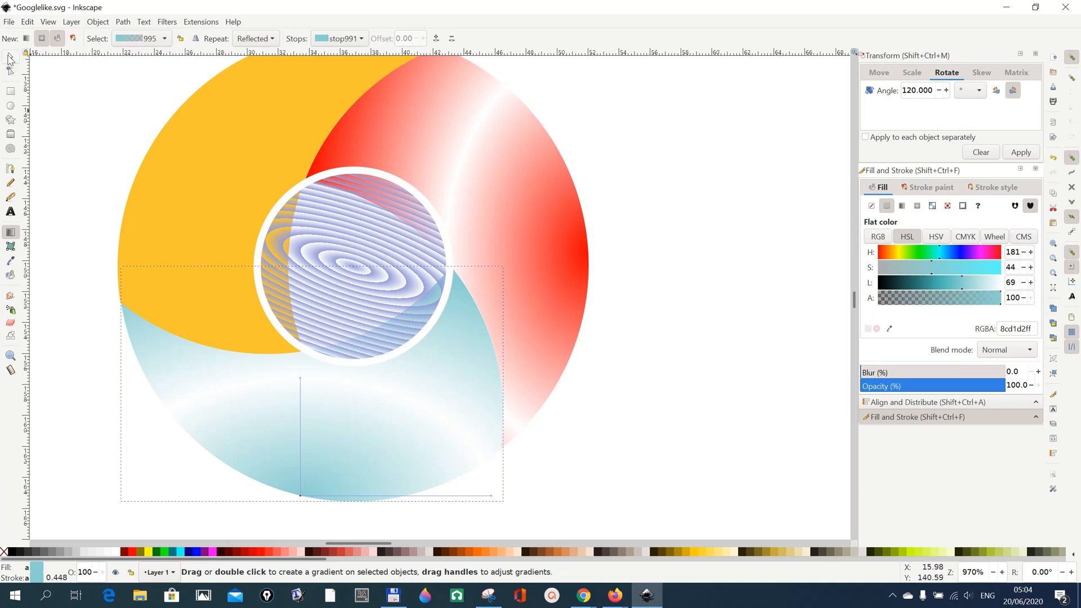
left_click(10, 57)
left_click(674, 286)
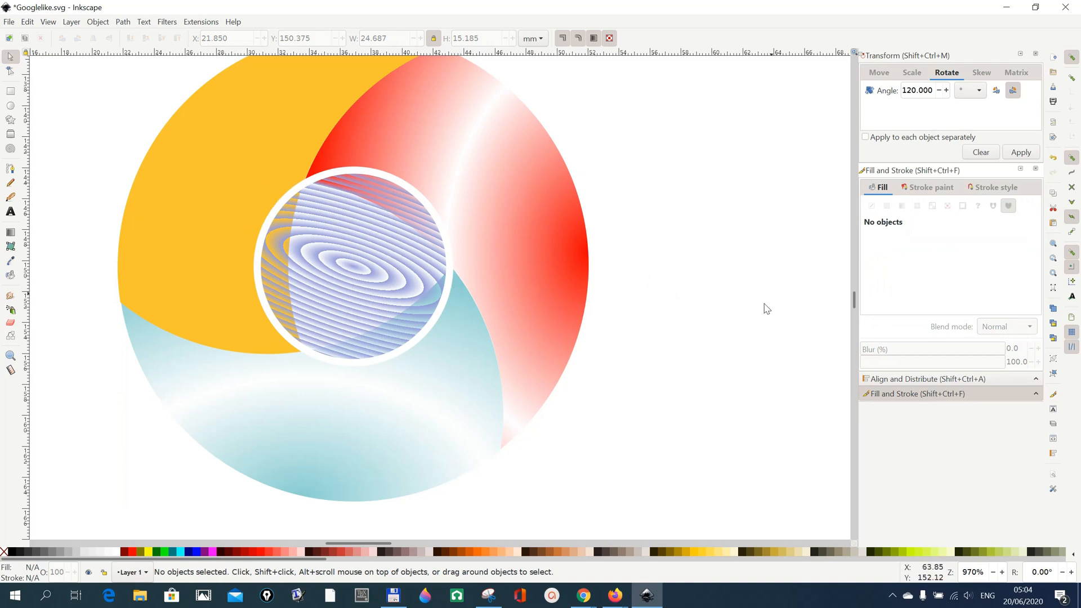
Compare the new logo's blade and centre-circle gradients with those of the finished logo above it
scroll(778, 355, "up", 6)
scroll(775, 347, "up", 13)
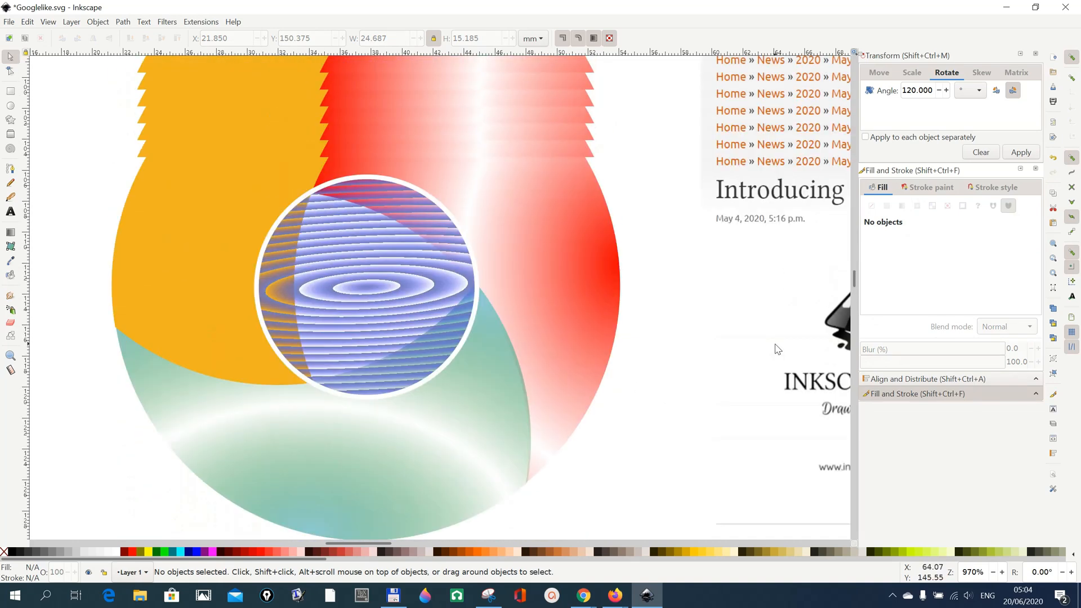
scroll(775, 347, "down", 8)
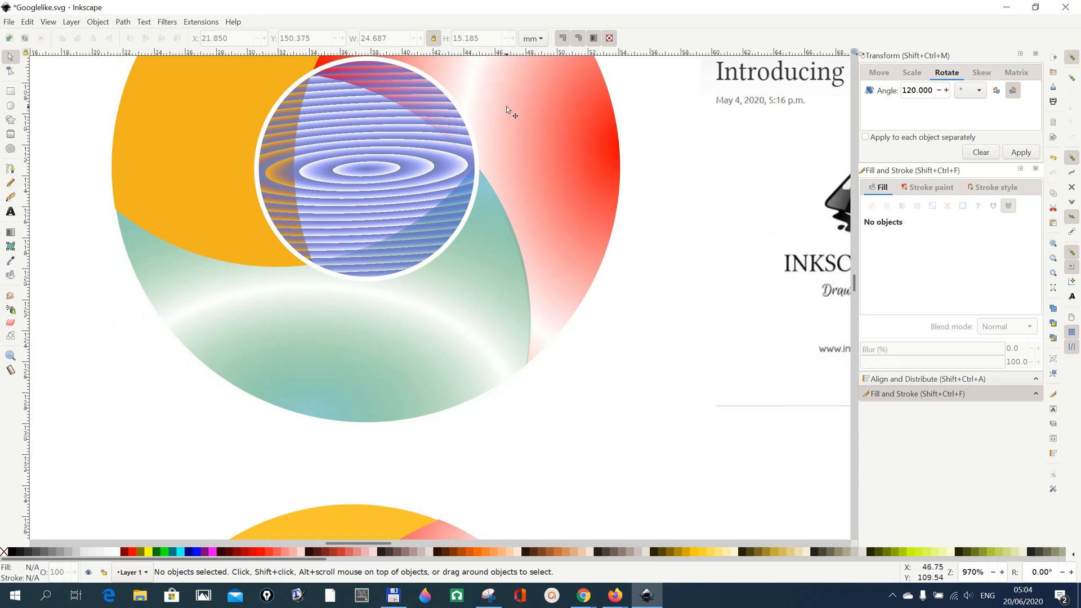
scroll(743, 394, "down", 5)
scroll(742, 401, "down", 5)
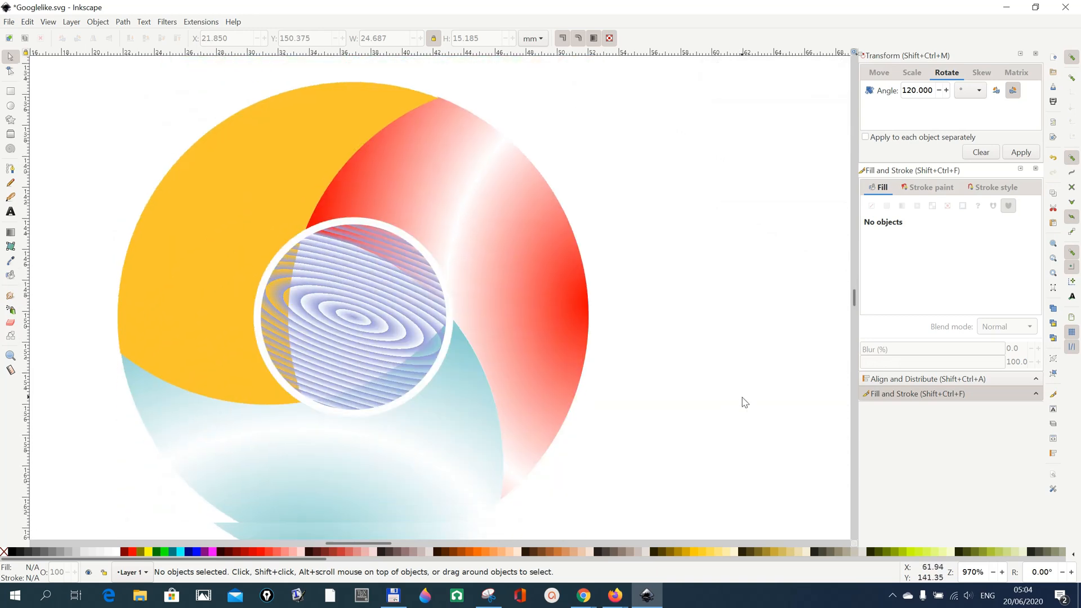
scroll(743, 394, "up", 1)
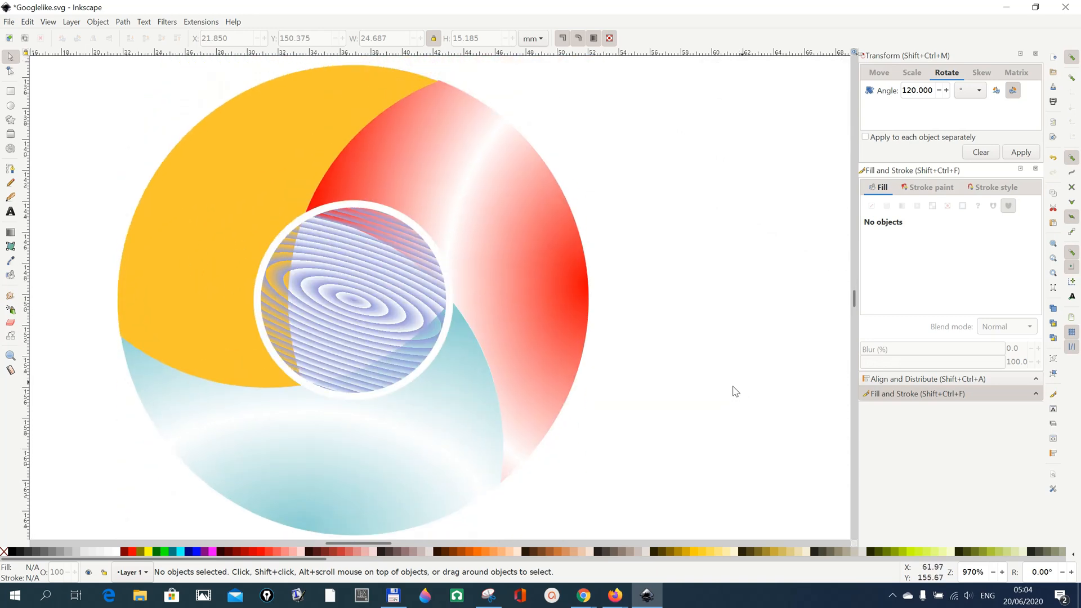